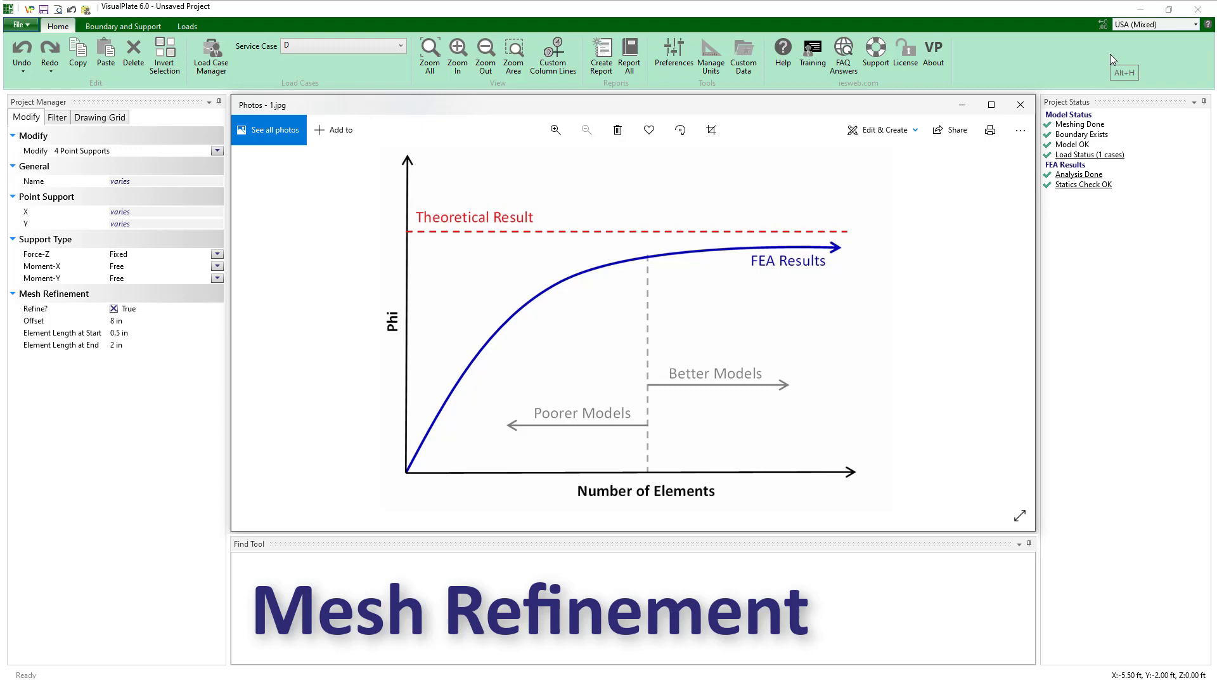
Step: Bring up the analysis results and open the plate result diagrams for load case 1.4D
{"action": "left_click", "coordinate": [961, 103]}
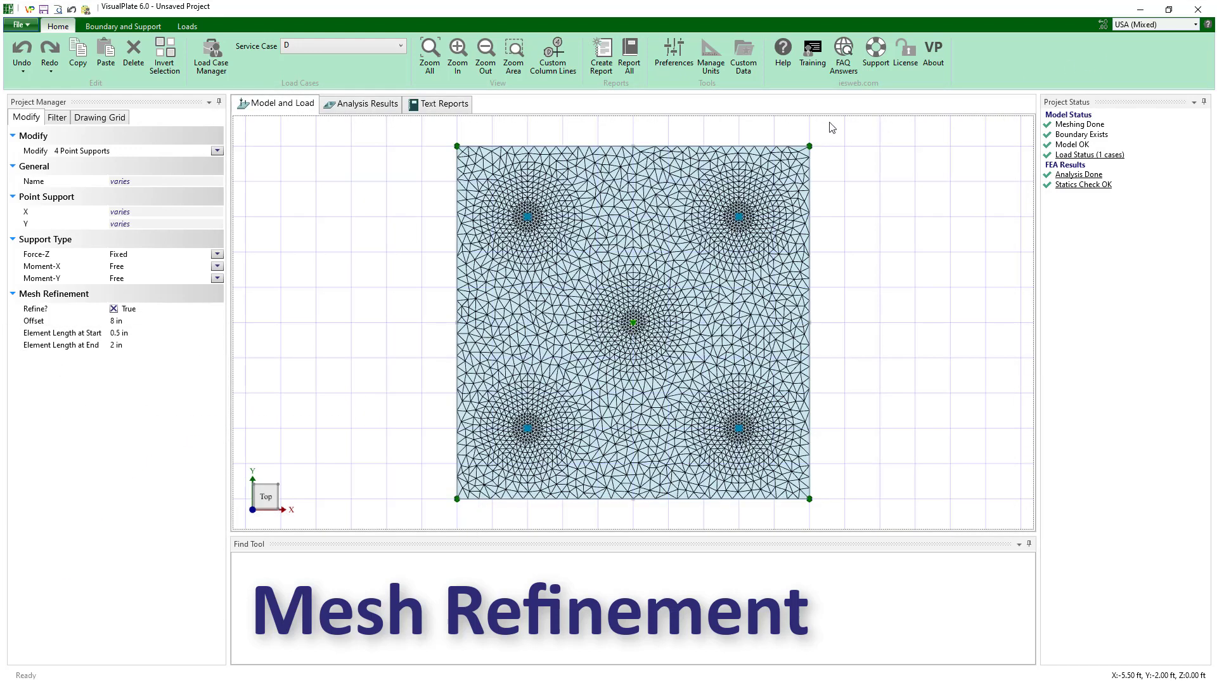
{"action": "left_click", "coordinate": [383, 108]}
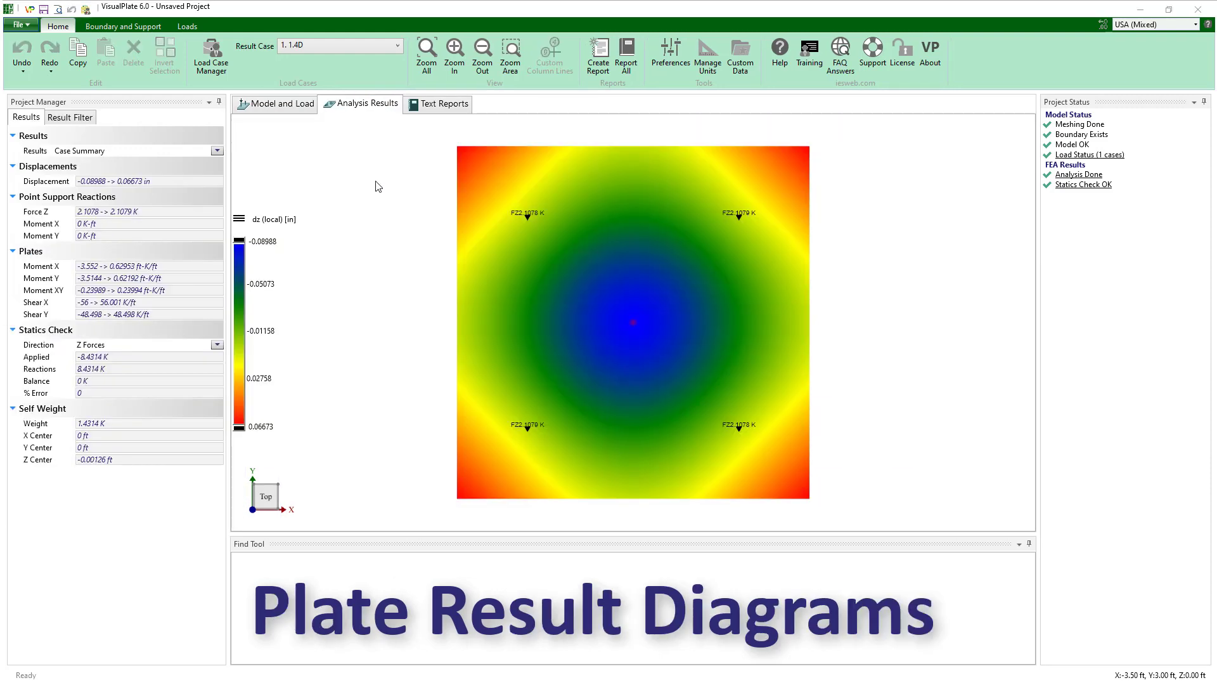
{"action": "right_click", "coordinate": [331, 352]}
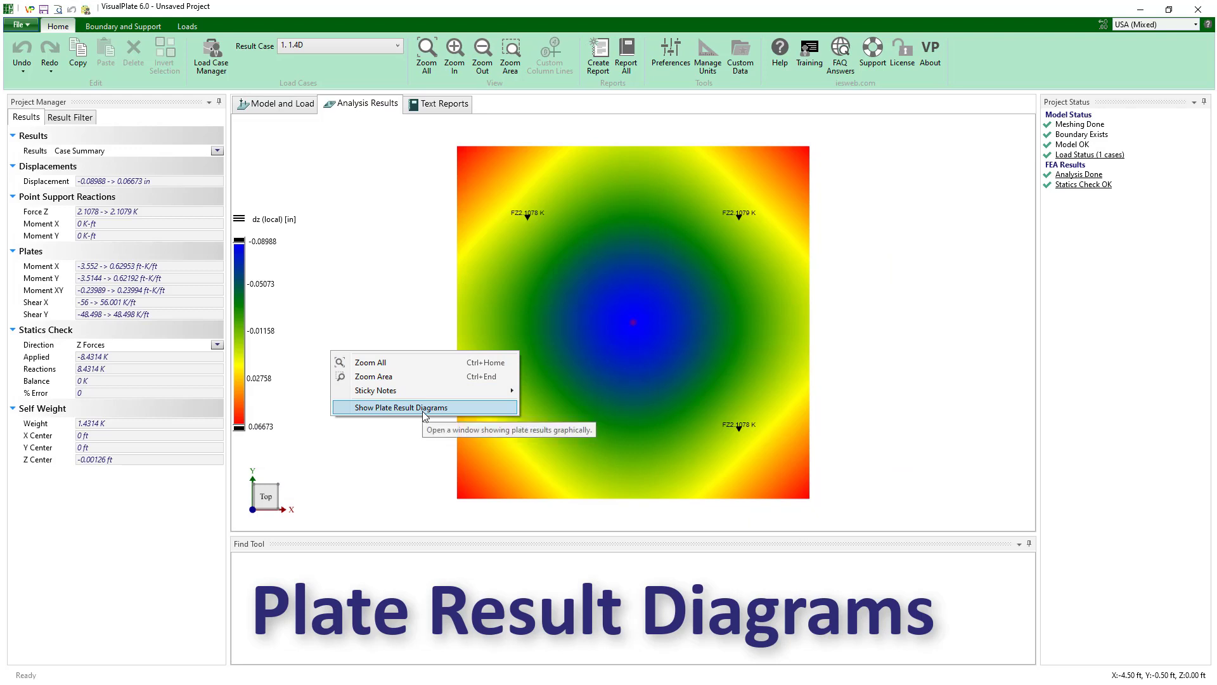
{"action": "left_click", "coordinate": [404, 442]}
{"action": "left_click_drag", "start_coordinate": [400, 379], "coordinate": [883, 380]}
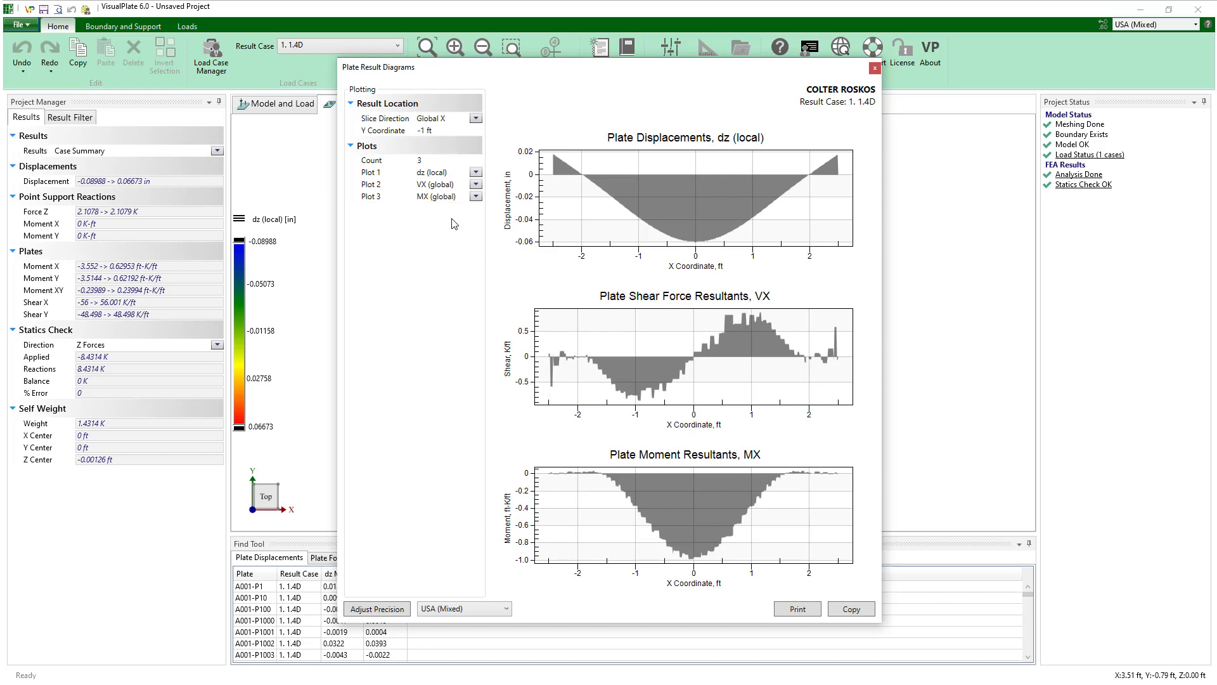
Step: Slice the plate result diagrams in the Global Y direction at an X coordinate of 2 ft, and close them
{"action": "left_click", "coordinate": [476, 119]}
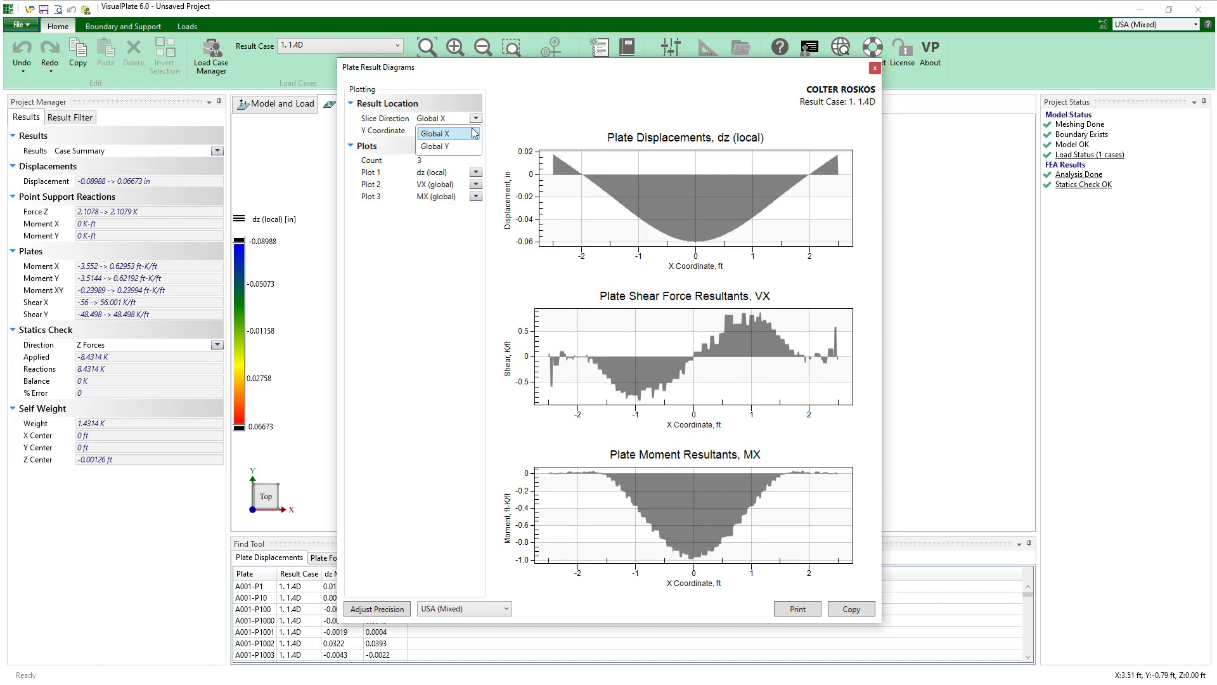
{"action": "left_click", "coordinate": [457, 146]}
{"action": "left_click", "coordinate": [458, 130]}
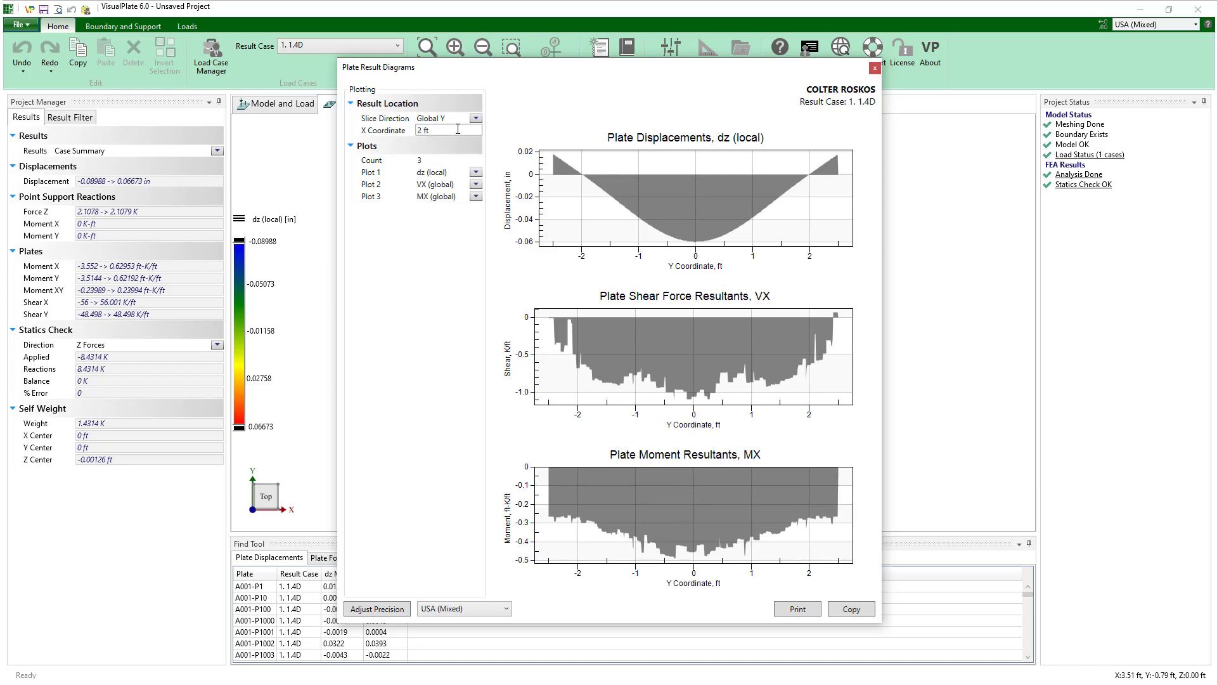
{"action": "type", "text": "2"}
{"action": "key", "text": "Return"}
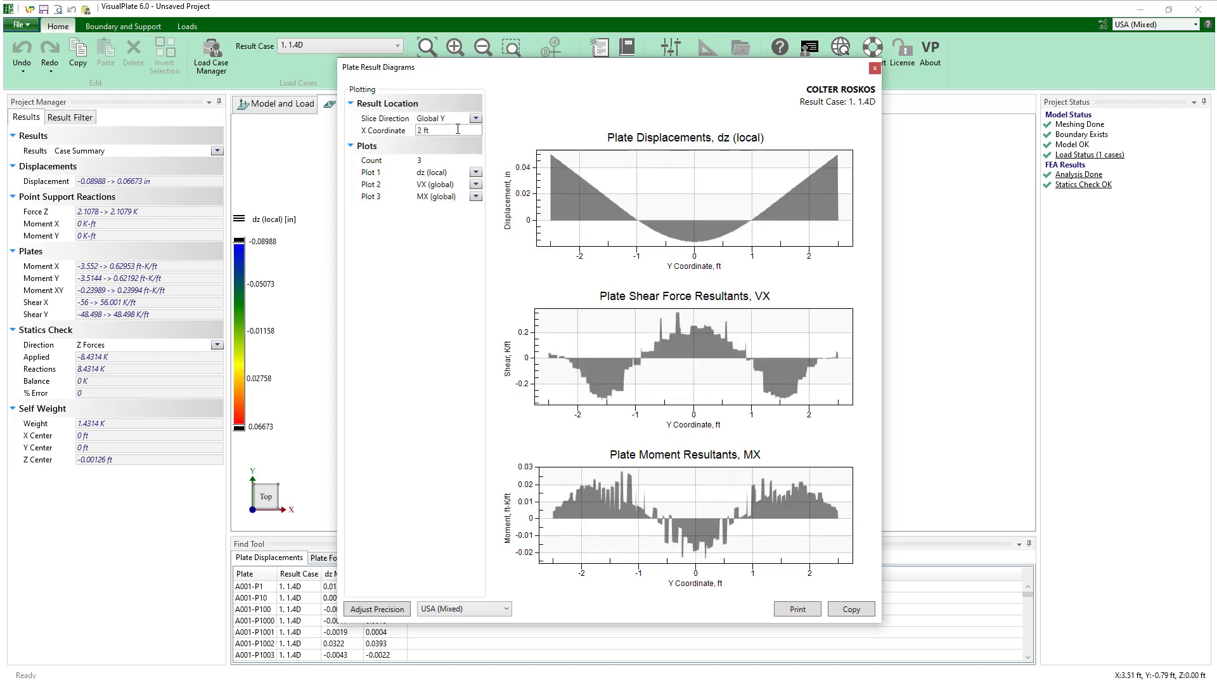
{"action": "left_click", "coordinate": [875, 69]}
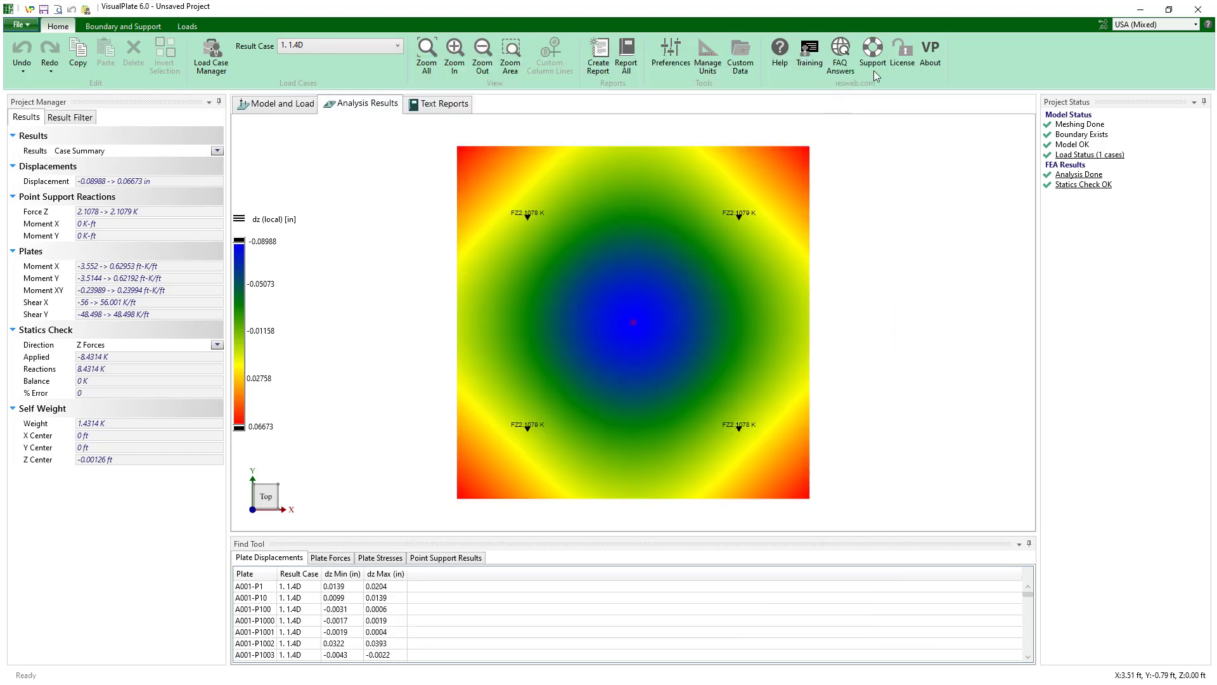
Step: Switch the result case to 0.9D+W and view its plate result diagrams
{"action": "left_click", "coordinate": [355, 44]}
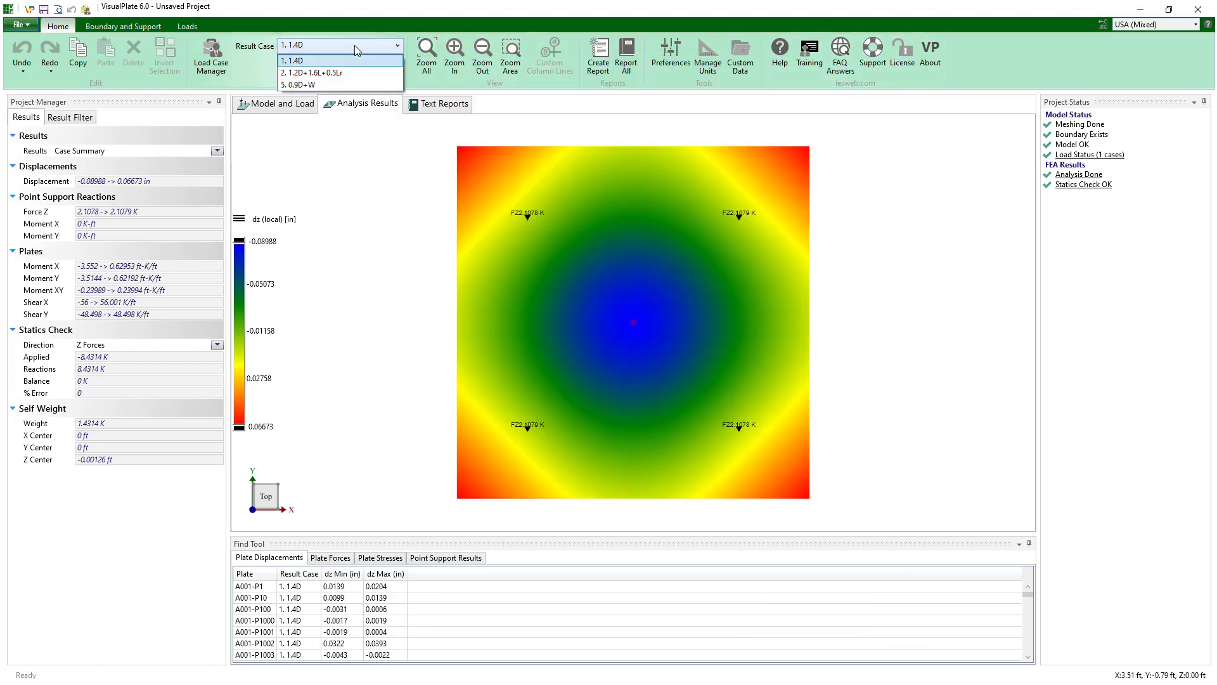
{"action": "left_click", "coordinate": [299, 83]}
{"action": "right_click", "coordinate": [358, 269]}
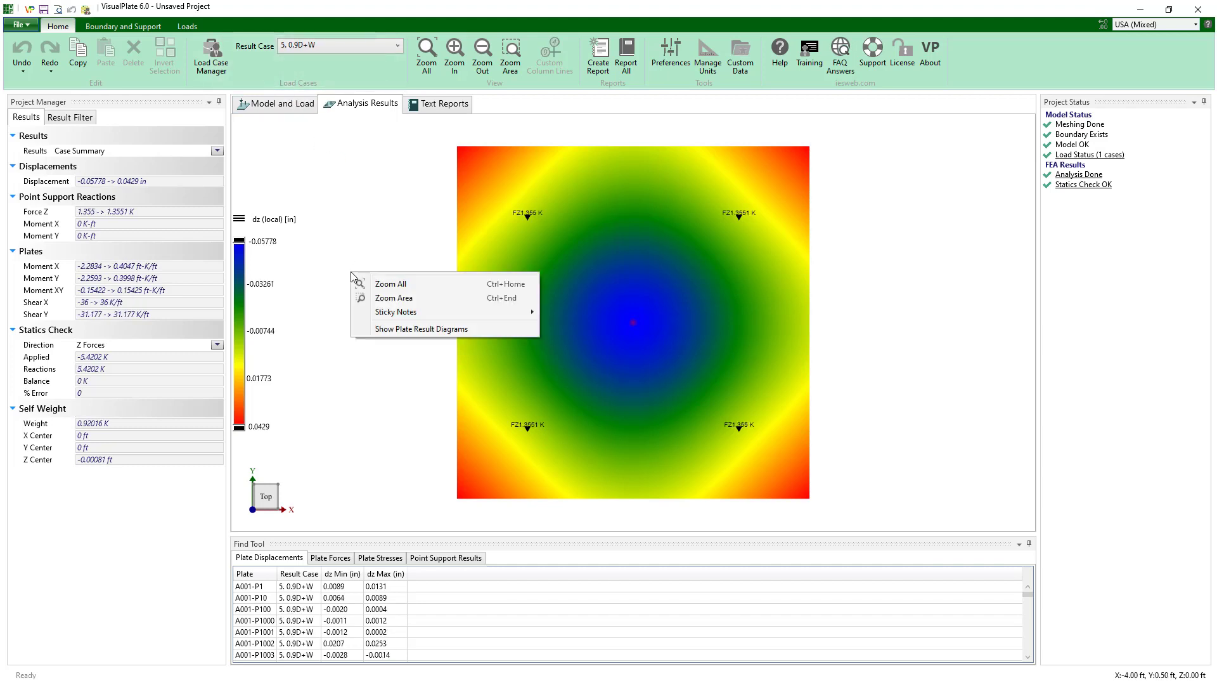
{"action": "left_click", "coordinate": [410, 330]}
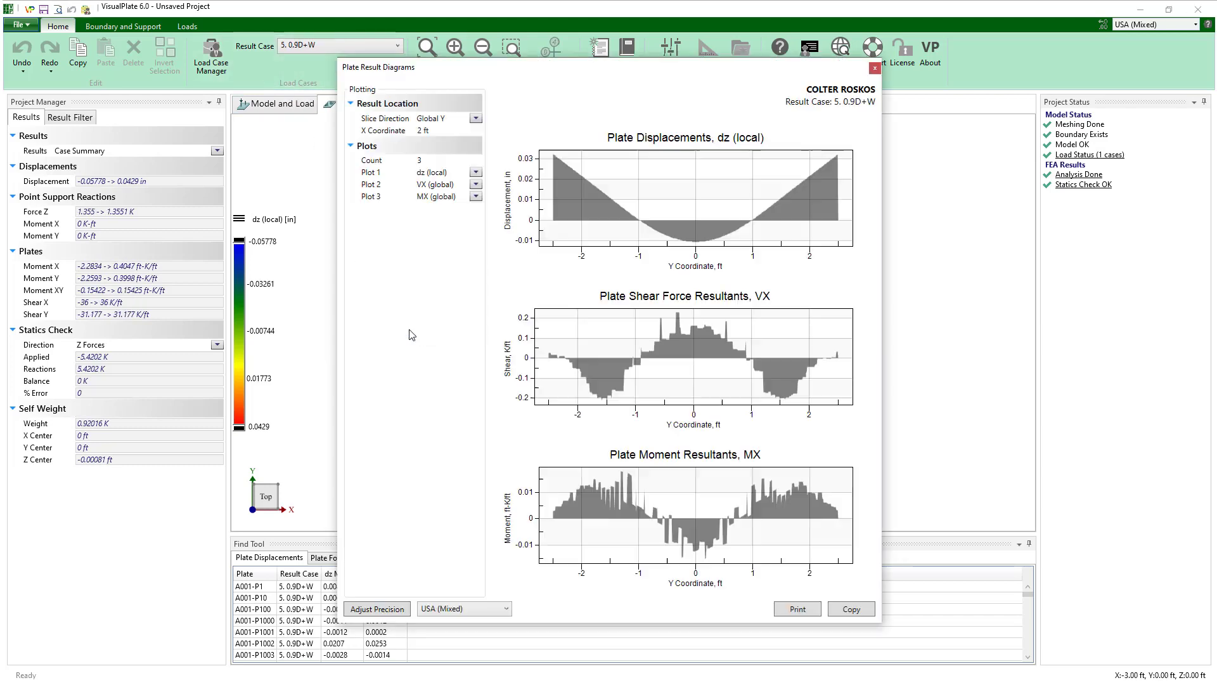
{"action": "left_click", "coordinate": [444, 119]}
{"action": "left_click", "coordinate": [875, 68]}
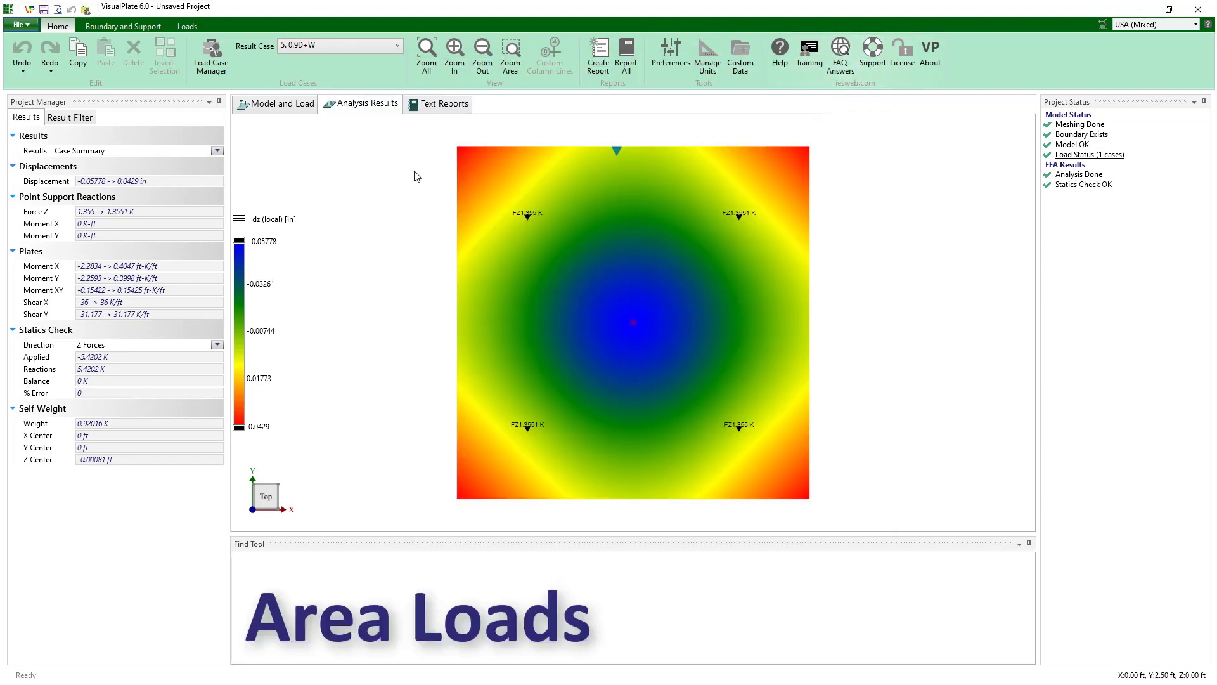
Step: Draw a ring area load of about 1.25 ft radius centred on the plate's origin
{"action": "left_click", "coordinate": [282, 105]}
{"action": "left_click", "coordinate": [187, 26]}
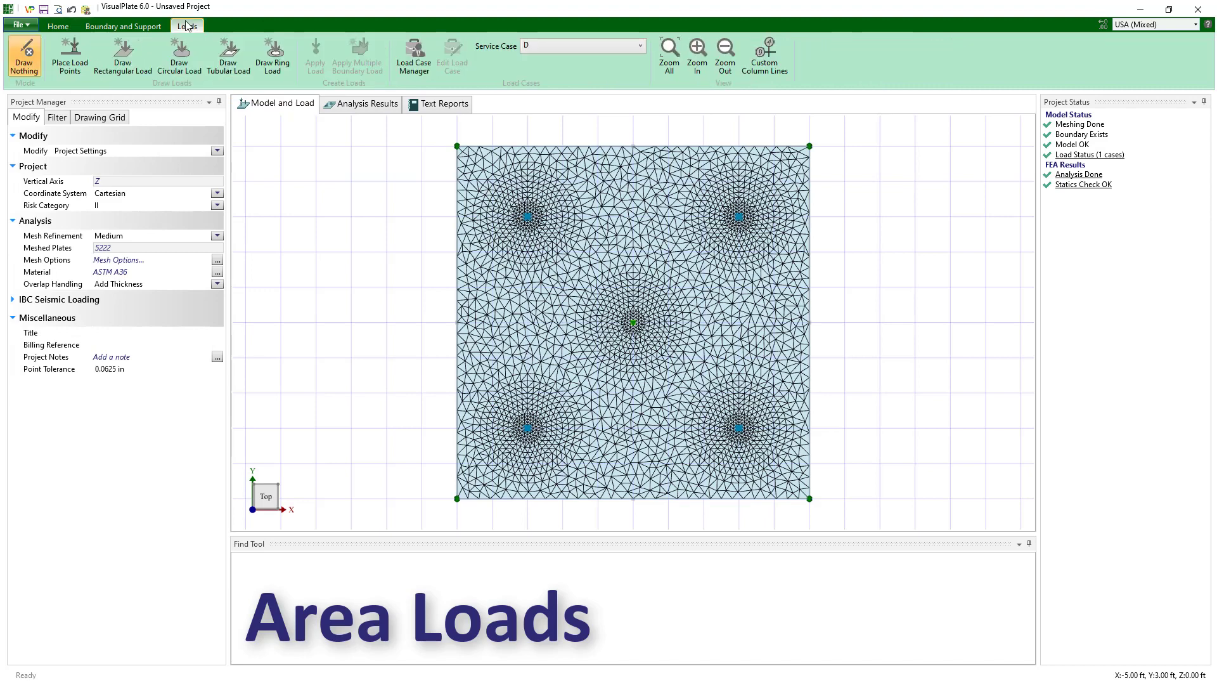
{"action": "left_click", "coordinate": [272, 56]}
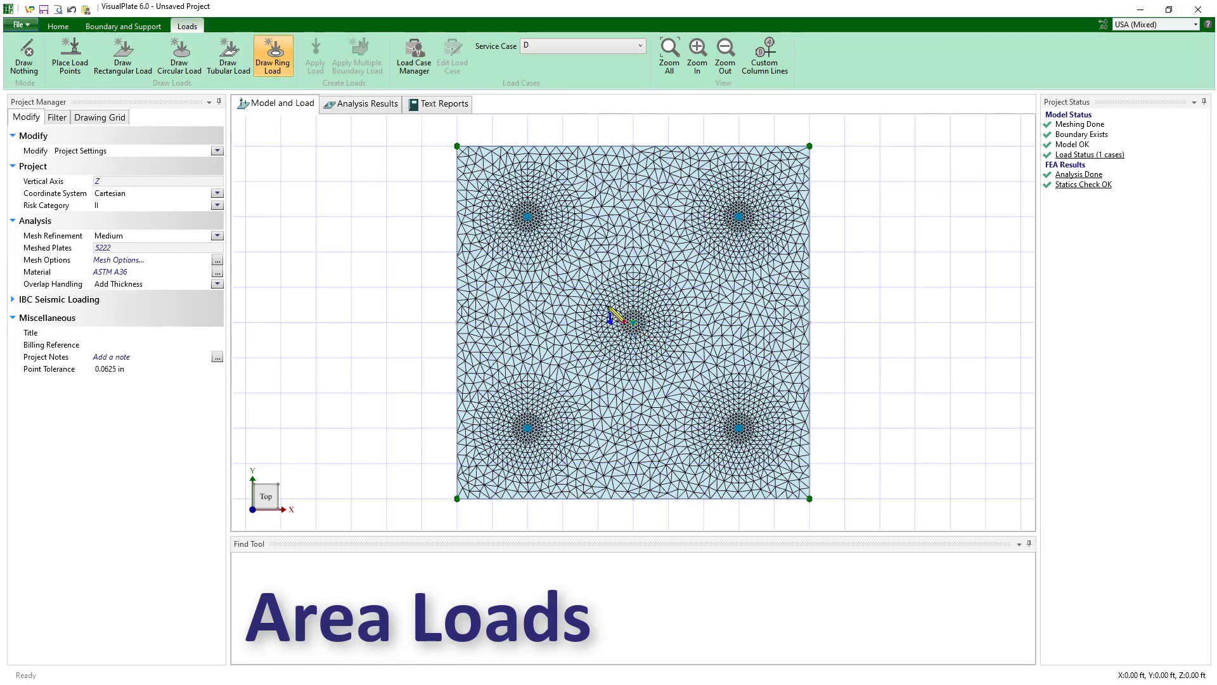
{"action": "left_click", "coordinate": [633, 323]}
{"action": "left_click", "coordinate": [566, 272]}
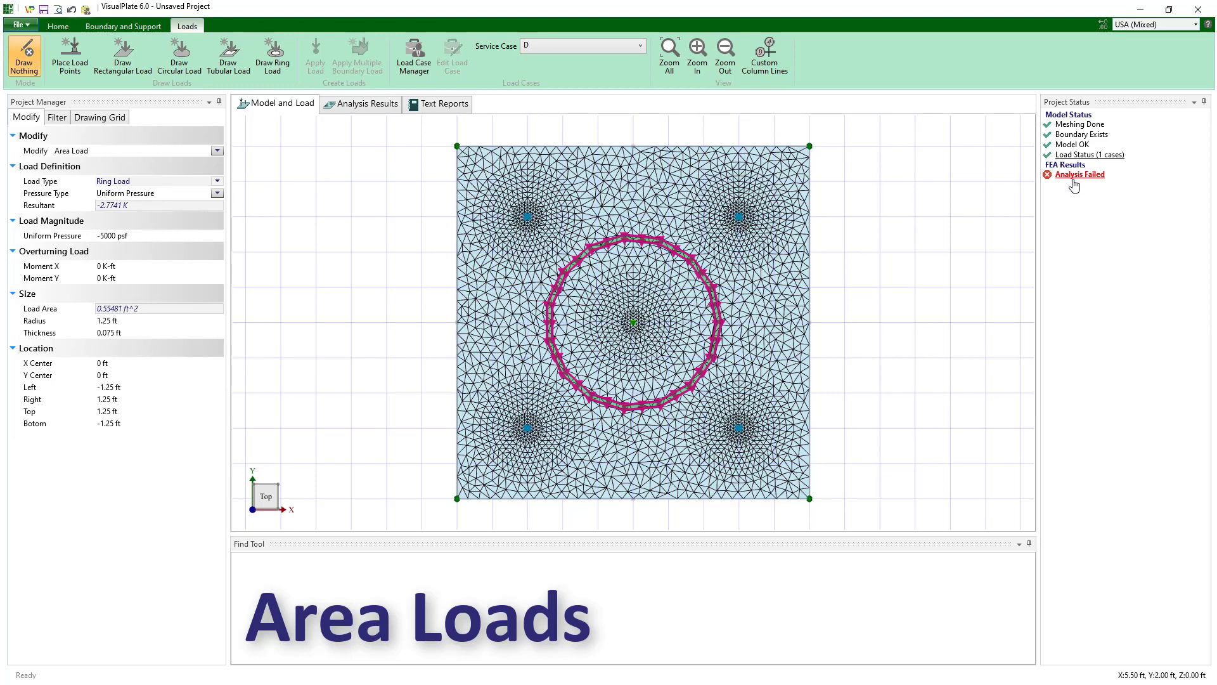
Step: Set the project's mesh refinement to Fine
{"action": "mouse_move", "coordinate": [1074, 184]}
{"action": "left_click", "coordinate": [217, 151]}
{"action": "left_click", "coordinate": [189, 177]}
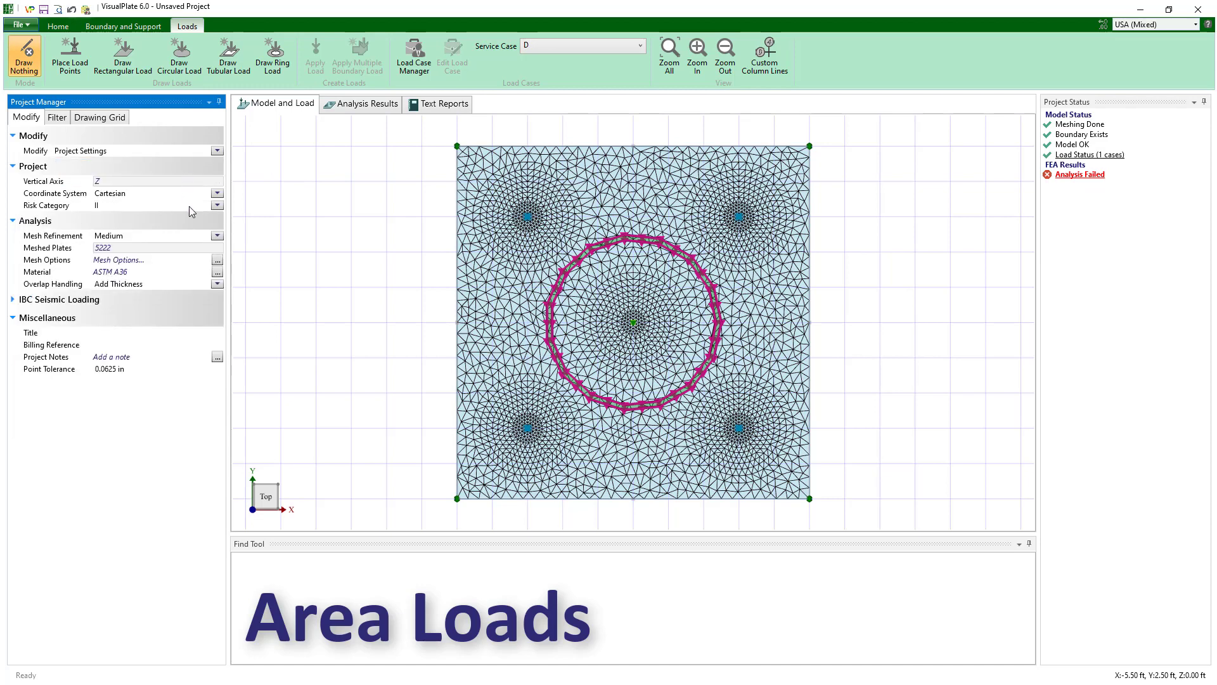
{"action": "left_click", "coordinate": [217, 235]}
{"action": "left_click", "coordinate": [155, 285]}
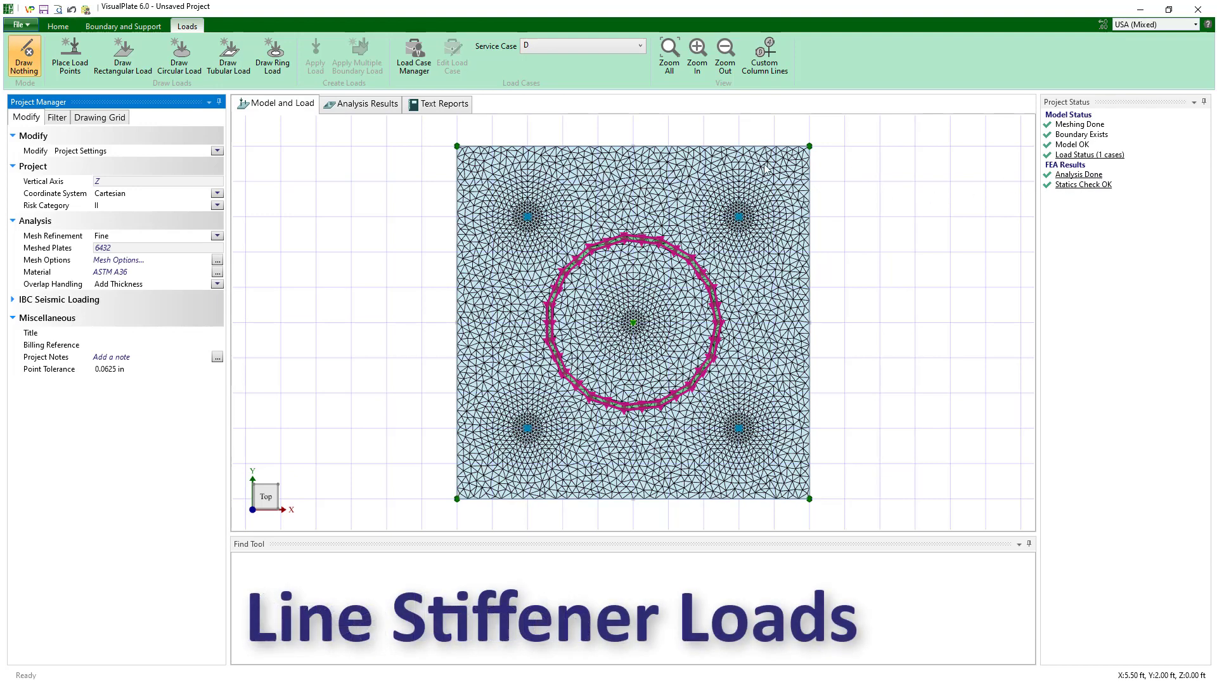
Step: Draw a line stiffener across the plate's middle from X -30 in to 30 in at Y 0, shown in an isometric view
{"action": "left_click", "coordinate": [134, 26]}
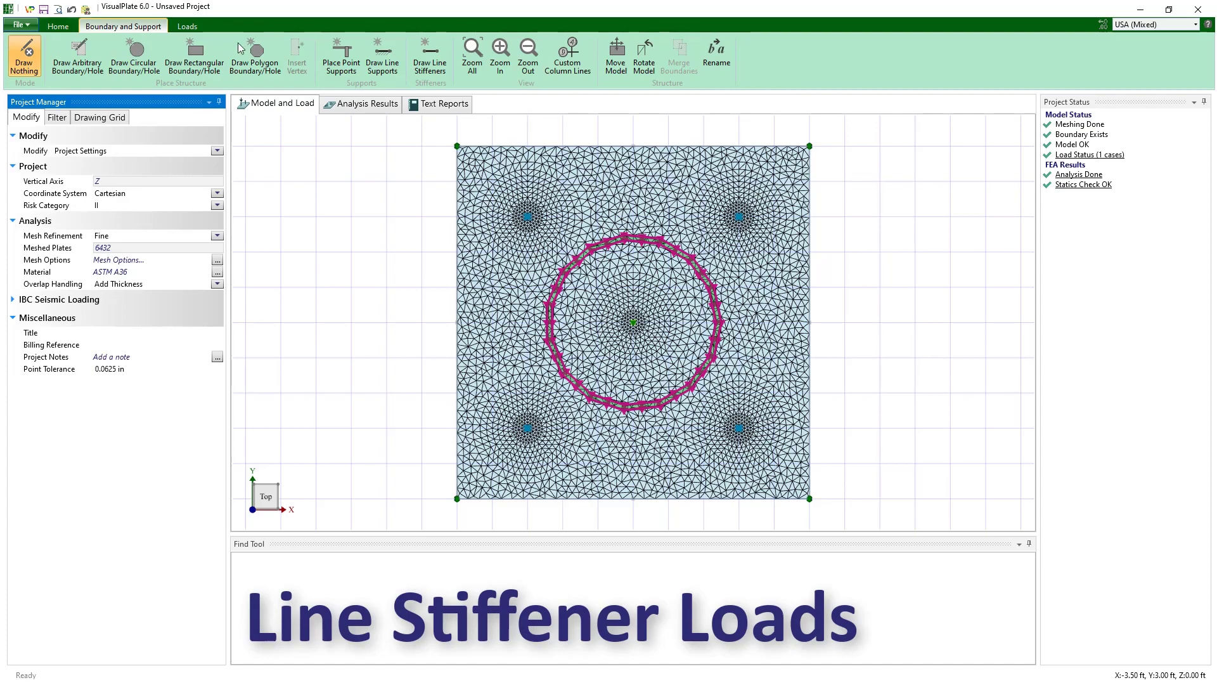
{"action": "left_click", "coordinate": [430, 60]}
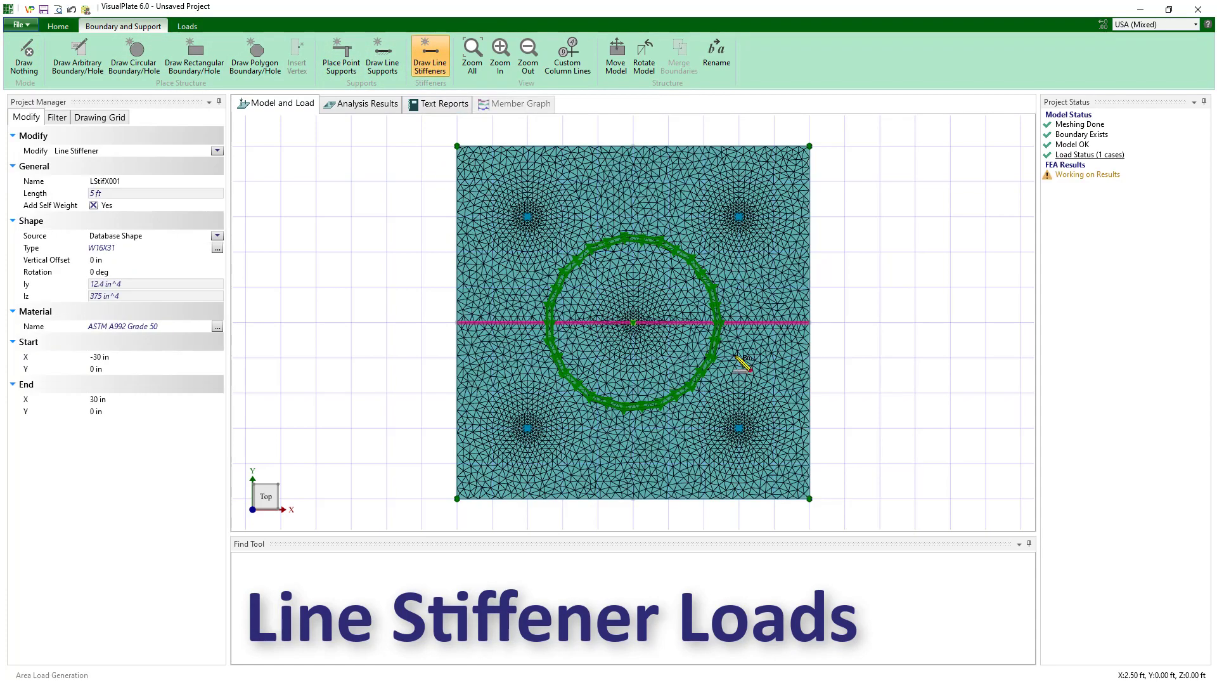
{"action": "left_click", "coordinate": [278, 508]}
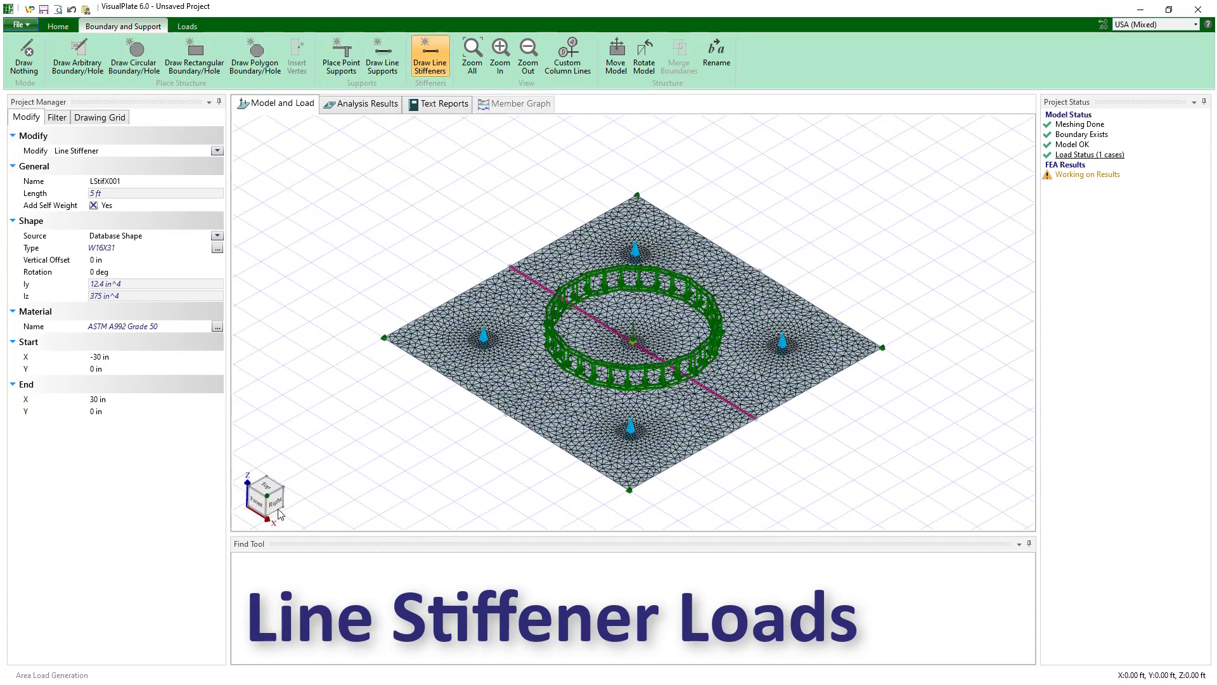
Step: Apply a uniform vertical load of -0.1 K/ft to the line stiffener and switch its definition to resultants
{"action": "left_click", "coordinate": [188, 27]}
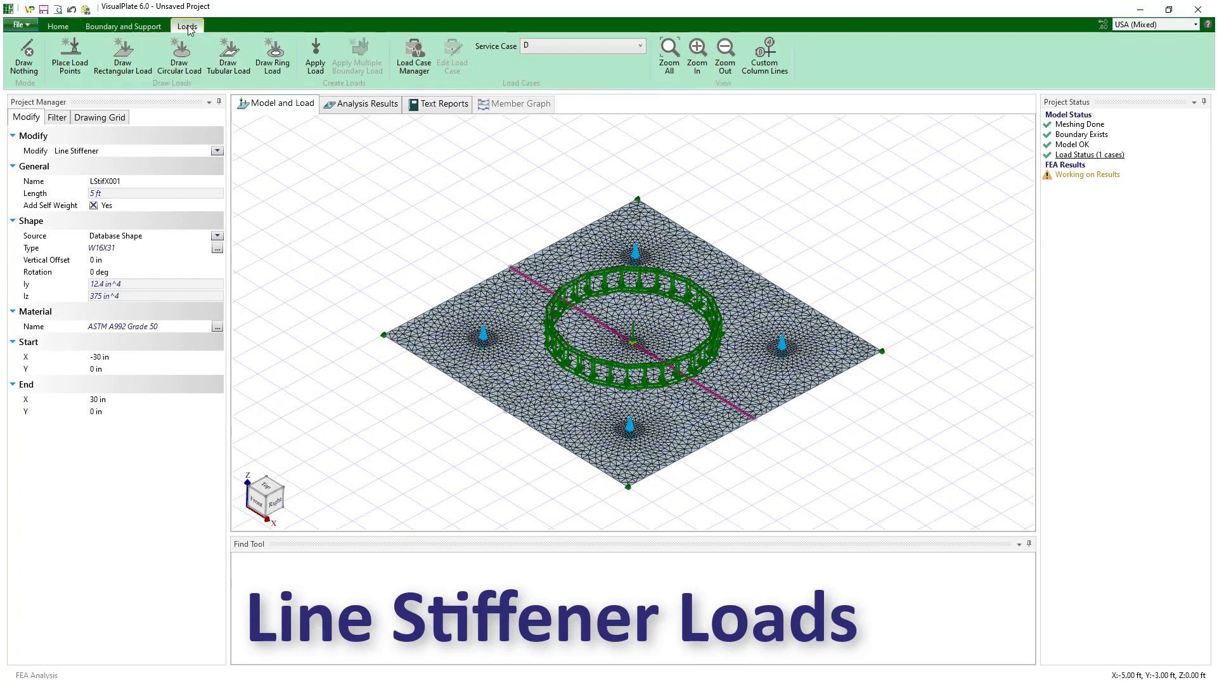
{"action": "left_click", "coordinate": [316, 57]}
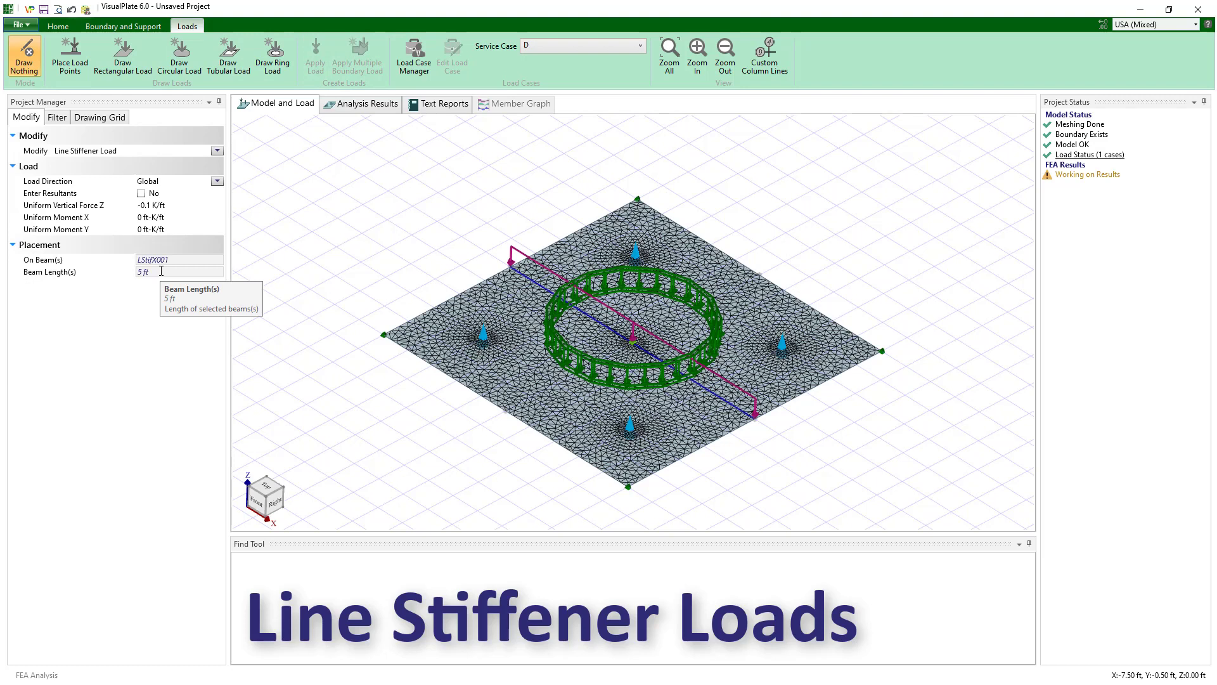
{"action": "left_click", "coordinate": [174, 205]}
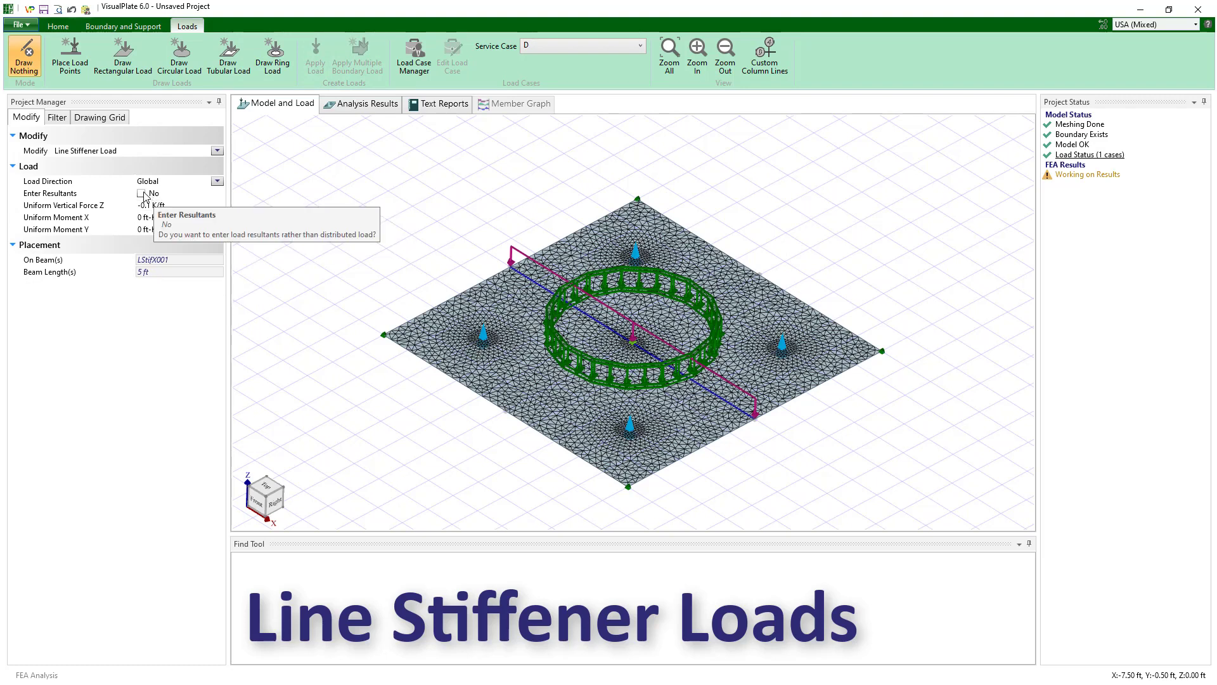
{"action": "left_click", "coordinate": [152, 195]}
{"action": "left_click", "coordinate": [174, 206]}
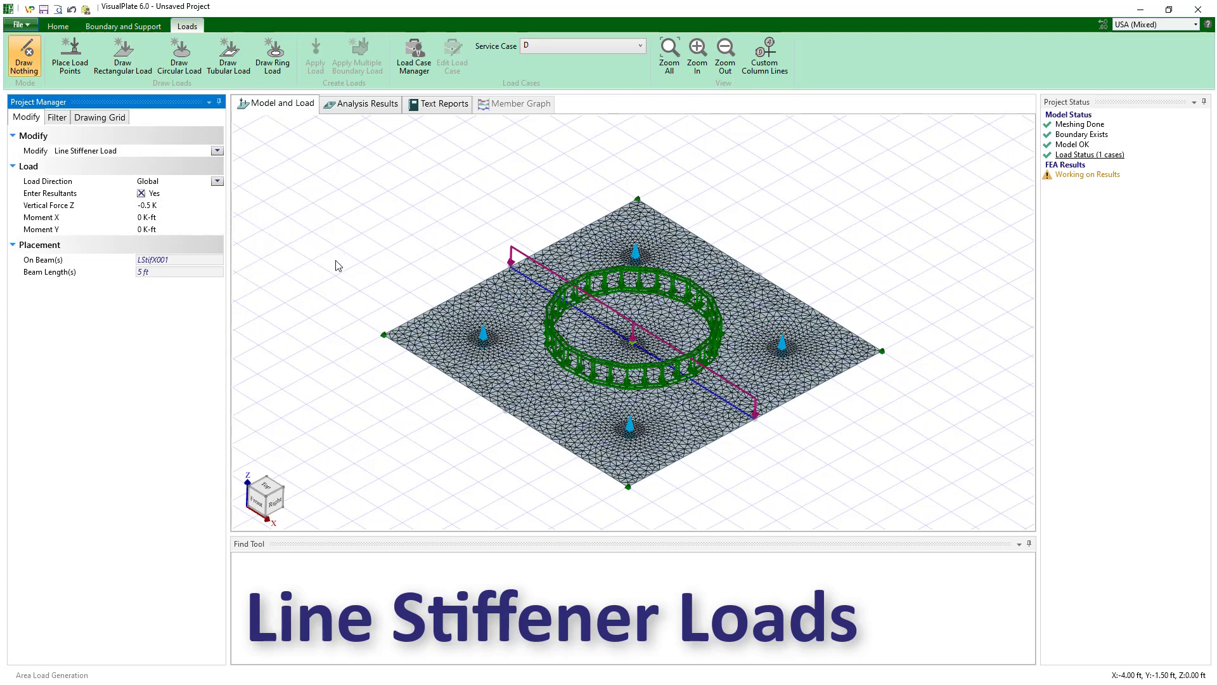
Step: Fit the load combination table's column widths to their contents and move the Effective Equation column ahead of Source
{"action": "left_click", "coordinate": [406, 61]}
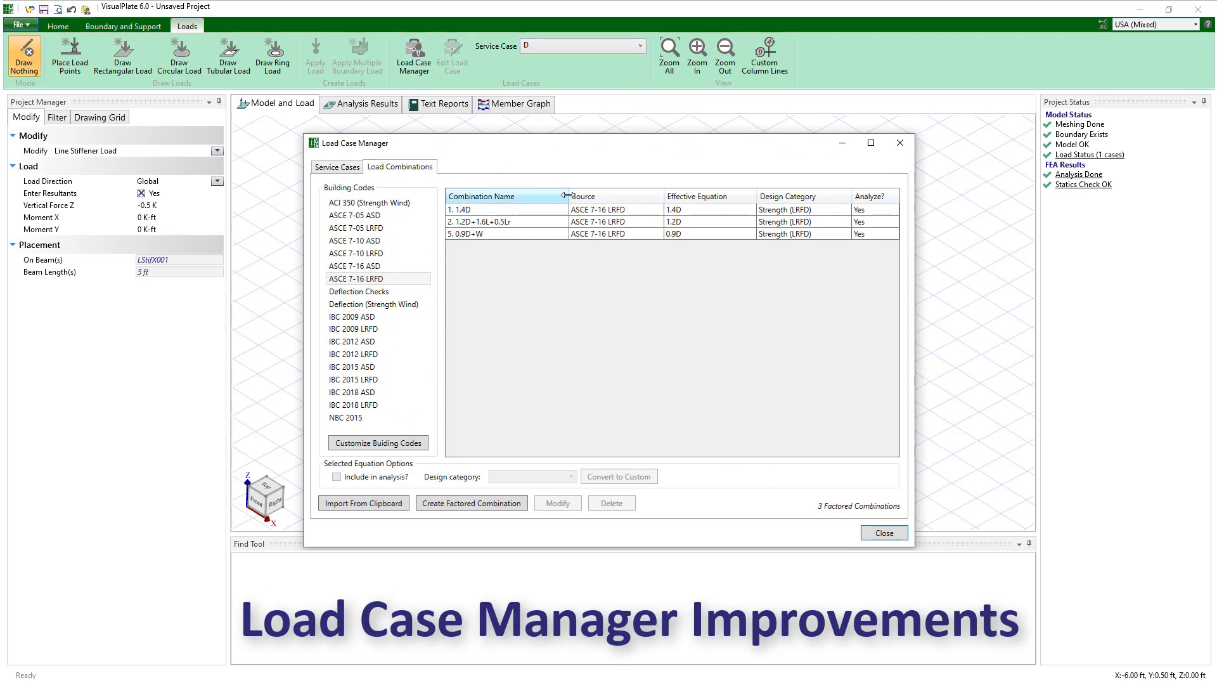
{"action": "double_click", "coordinate": [568, 195]}
{"action": "double_click", "coordinate": [613, 195]}
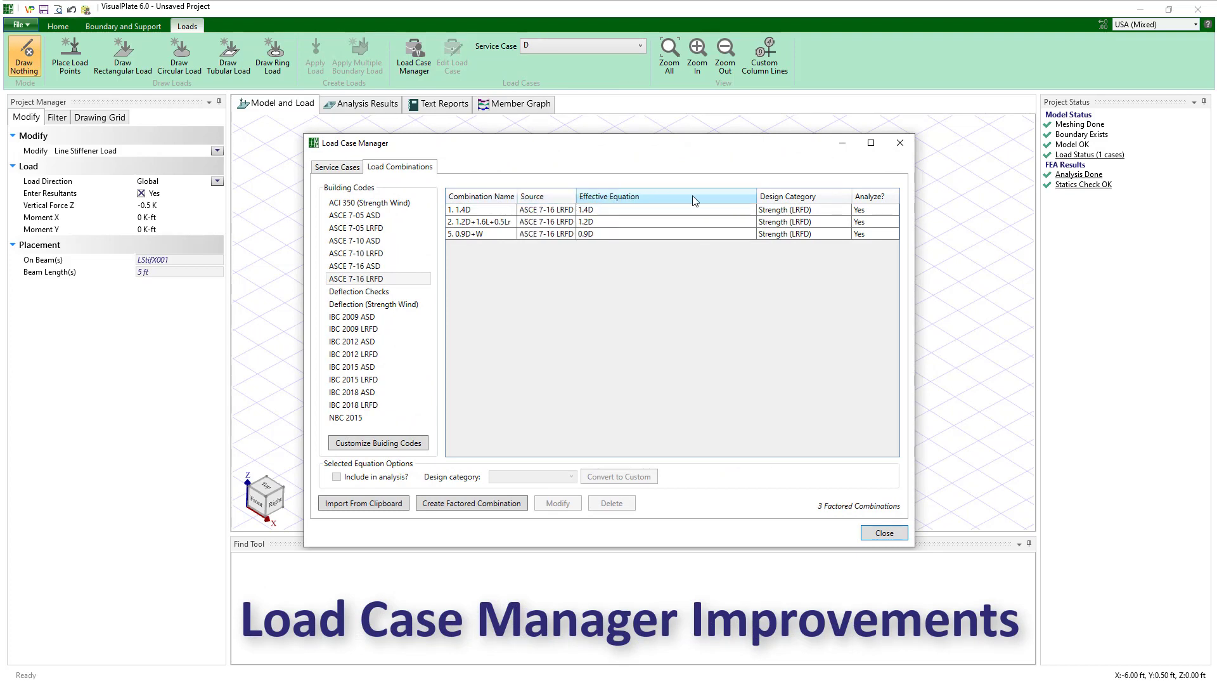
{"action": "double_click", "coordinate": [667, 195]}
{"action": "left_click_drag", "start_coordinate": [596, 201], "coordinate": [523, 205]}
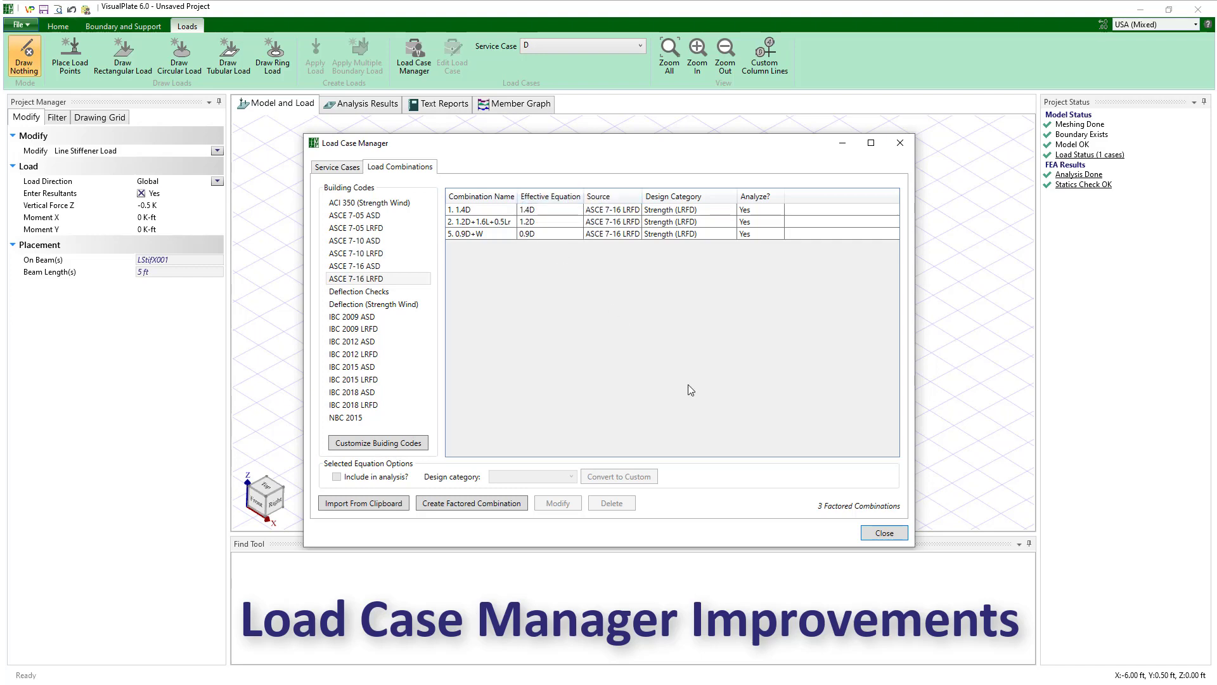
{"action": "left_click", "coordinate": [881, 534]}
Step: Reopen the Load Case Manager, widen its window, and check that the layout is kept on reopening
{"action": "left_click", "coordinate": [414, 57]}
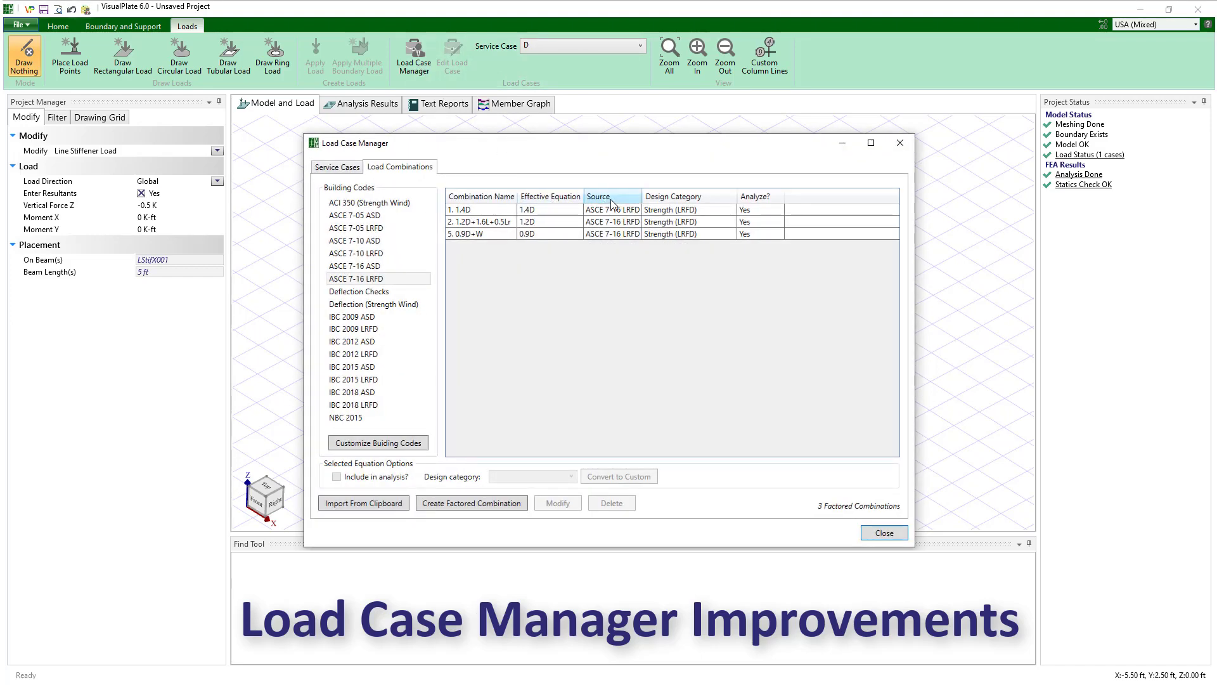
{"action": "left_click_drag", "start_coordinate": [914, 290], "coordinate": [1034, 290]}
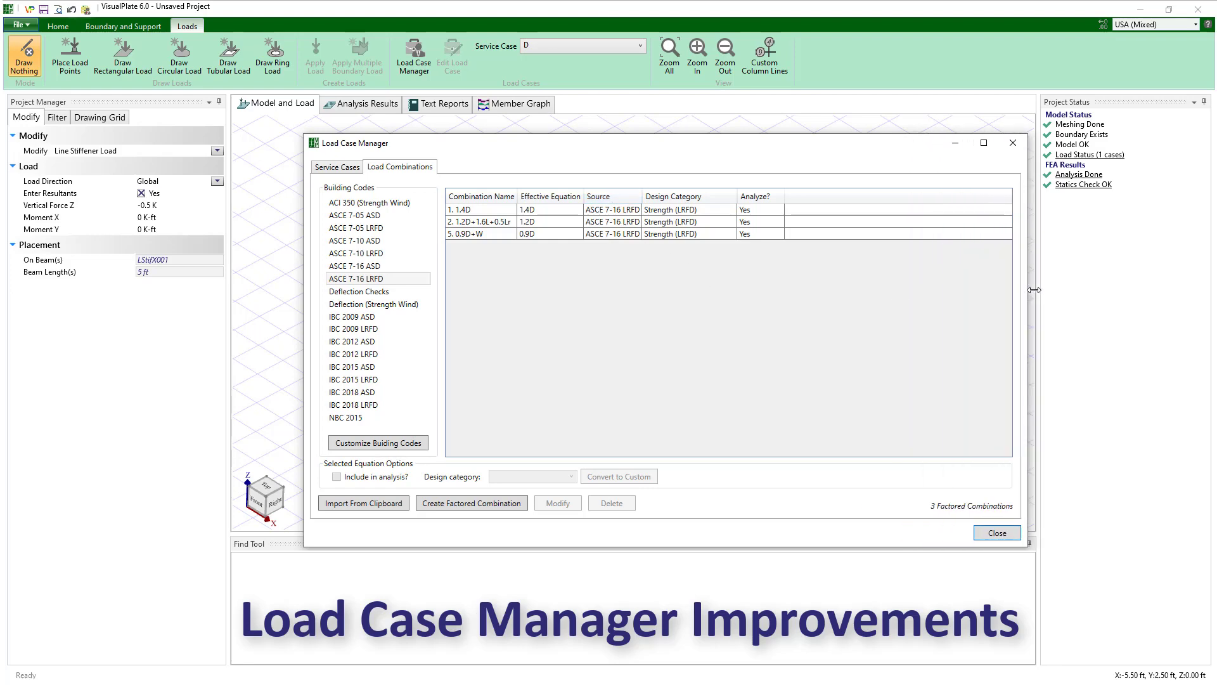
{"action": "left_click", "coordinate": [1003, 532]}
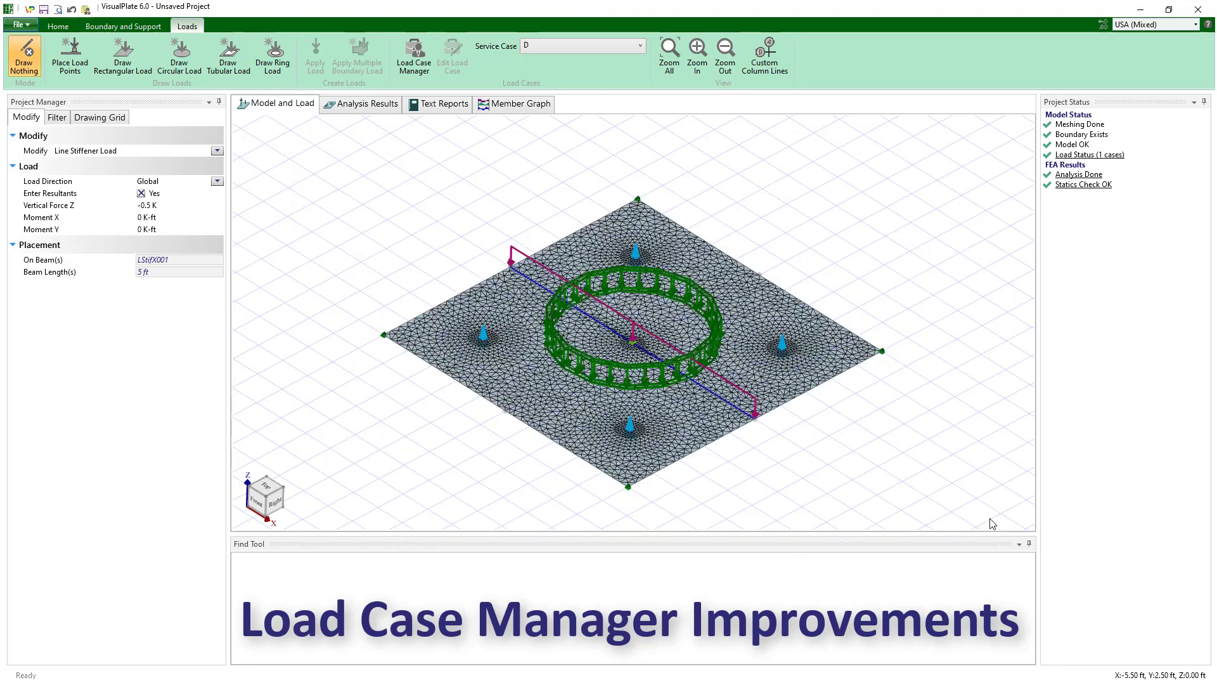
{"action": "left_click", "coordinate": [414, 54]}
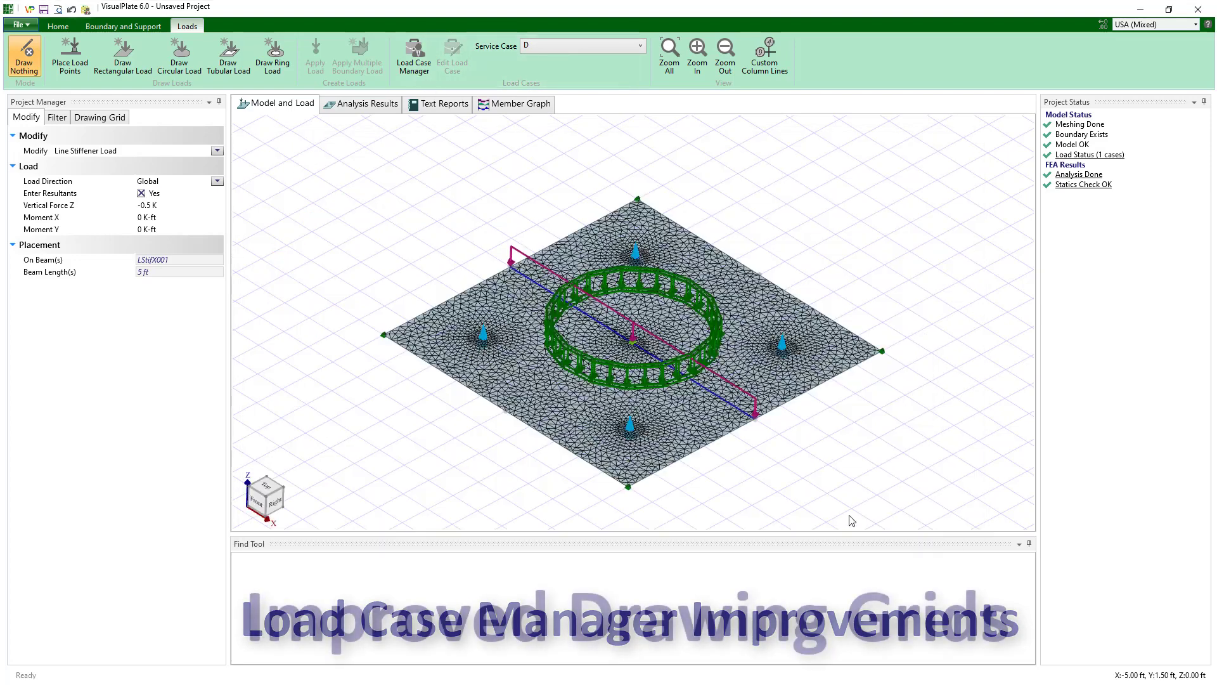
Step: Review the grid types that can be added as a new drawing grid in the Grid Manager
{"action": "left_click", "coordinate": [116, 120]}
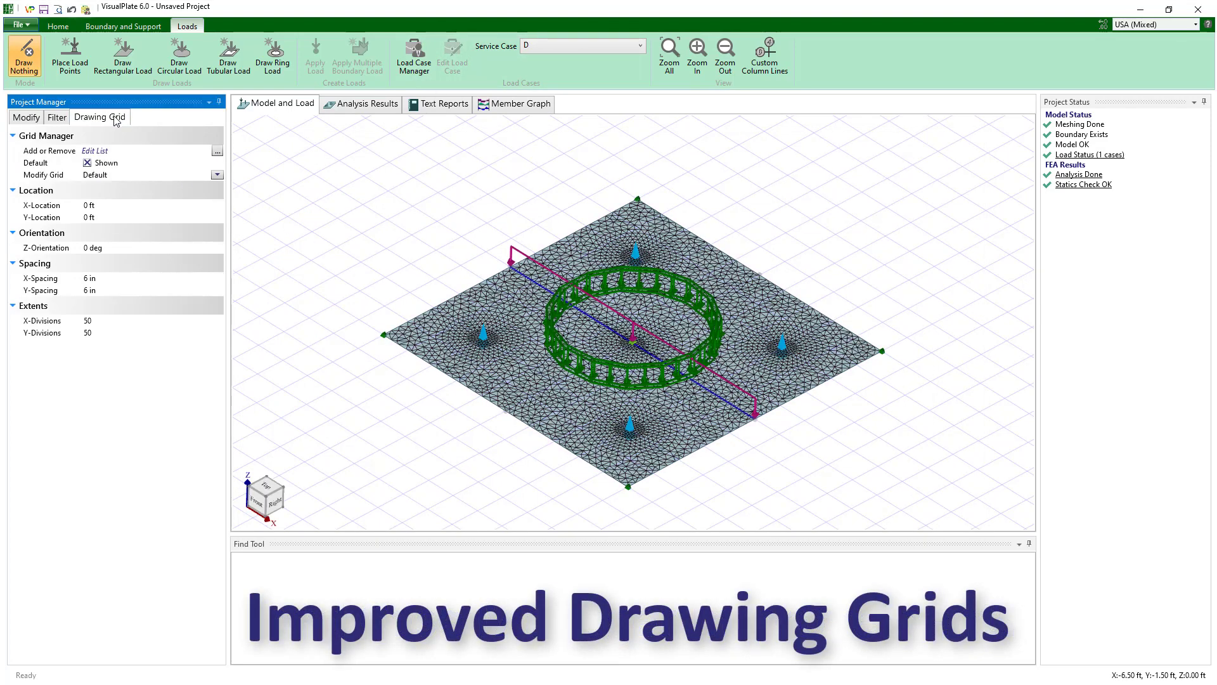
{"action": "left_click", "coordinate": [216, 152]}
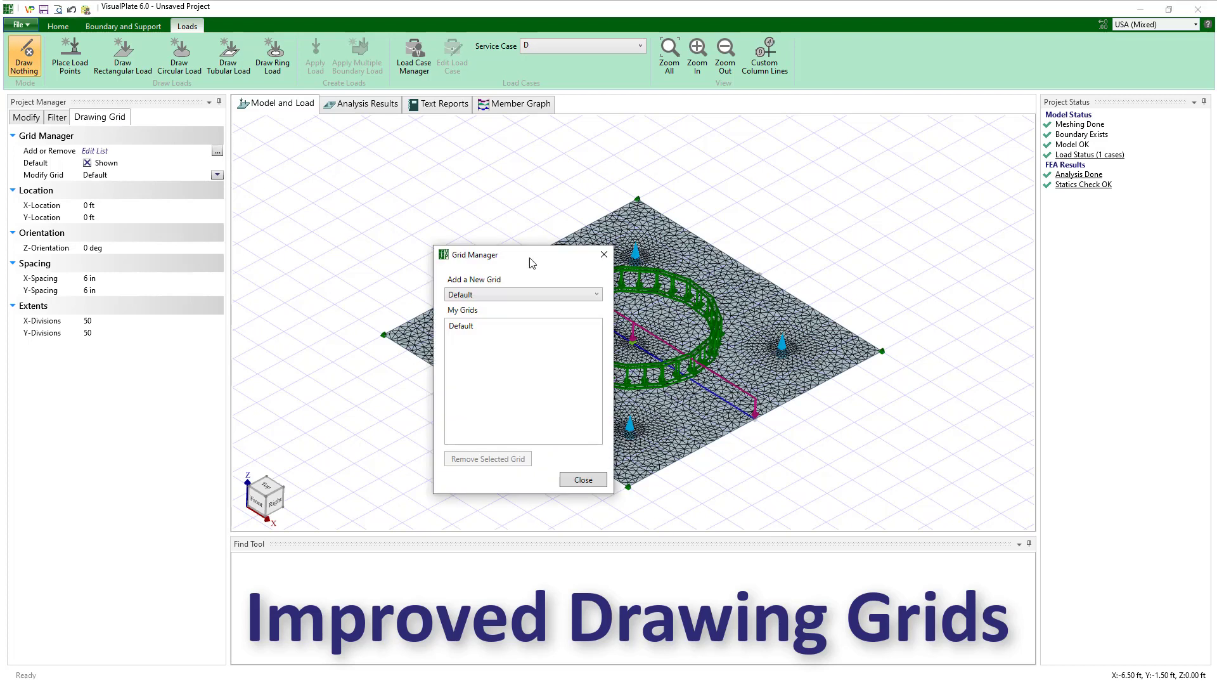
{"action": "left_click", "coordinate": [594, 296]}
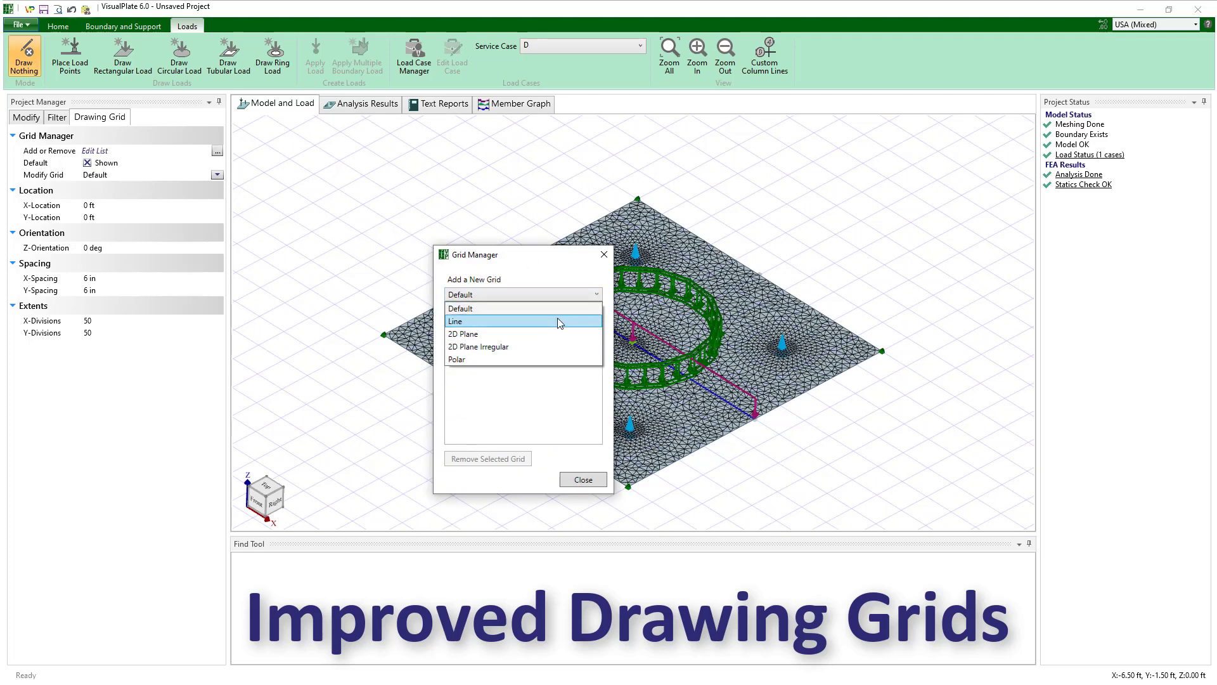
{"action": "left_click", "coordinate": [593, 480]}
{"action": "left_click", "coordinate": [593, 481]}
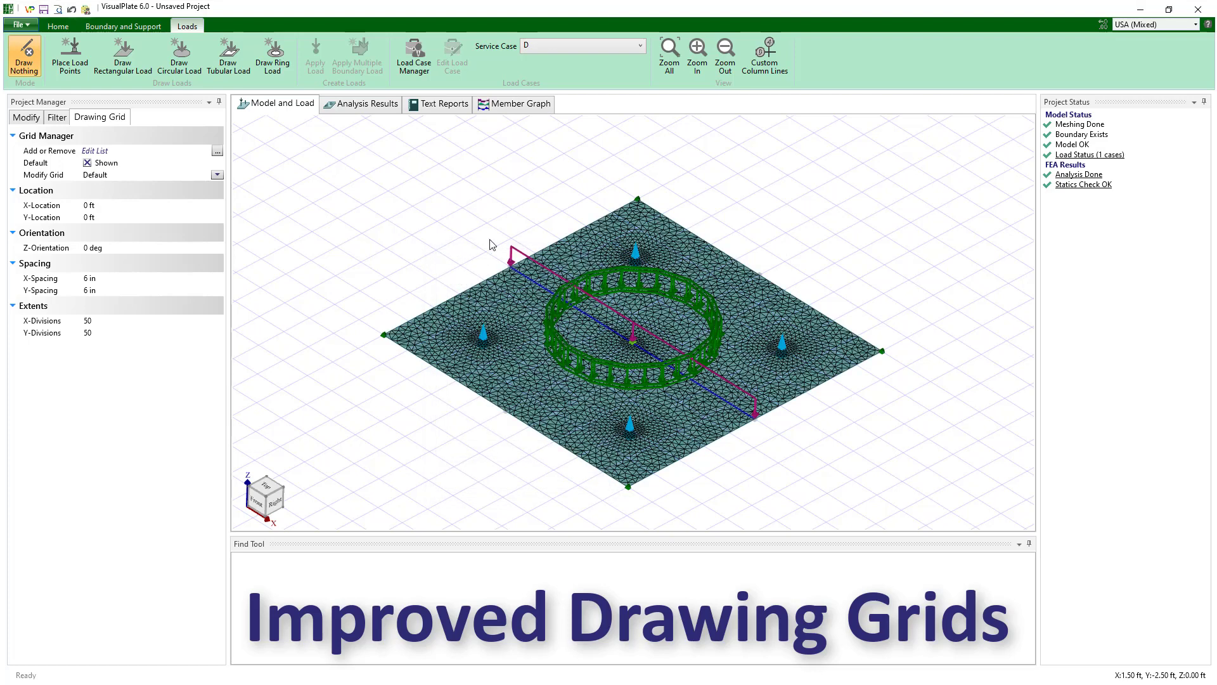
Step: In the text report, set the Point Support Results table's included extreme rows to Extreme
{"action": "left_click", "coordinate": [447, 105]}
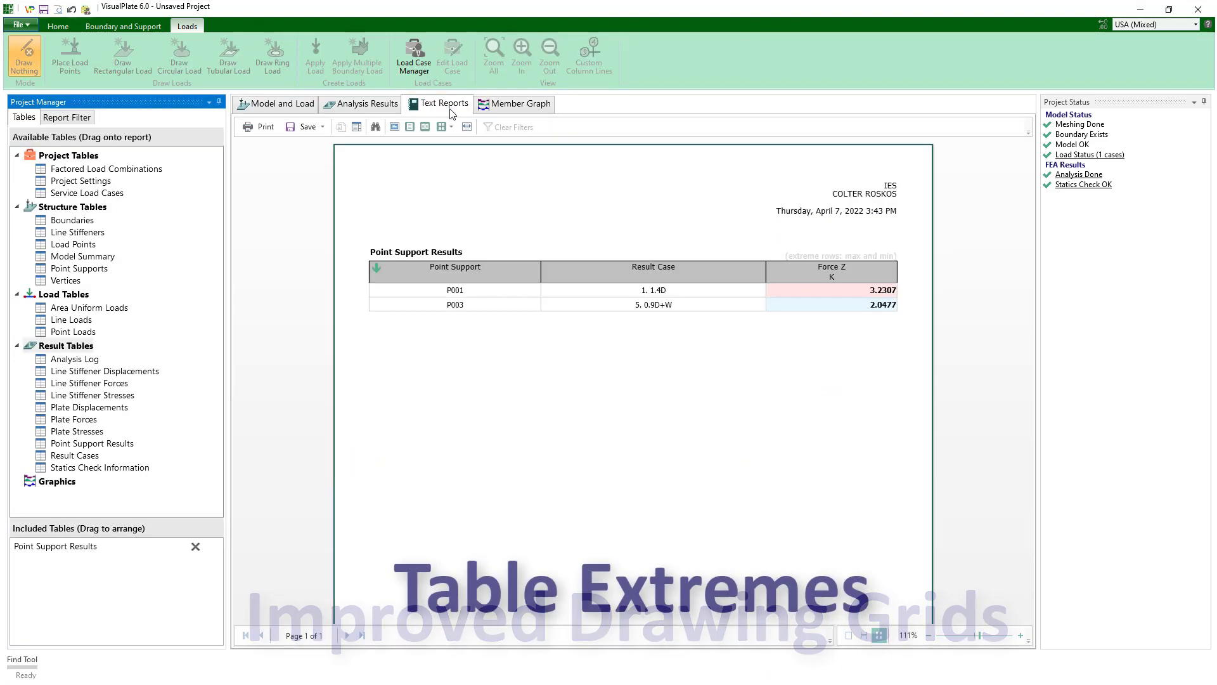
{"action": "left_click", "coordinate": [610, 300]}
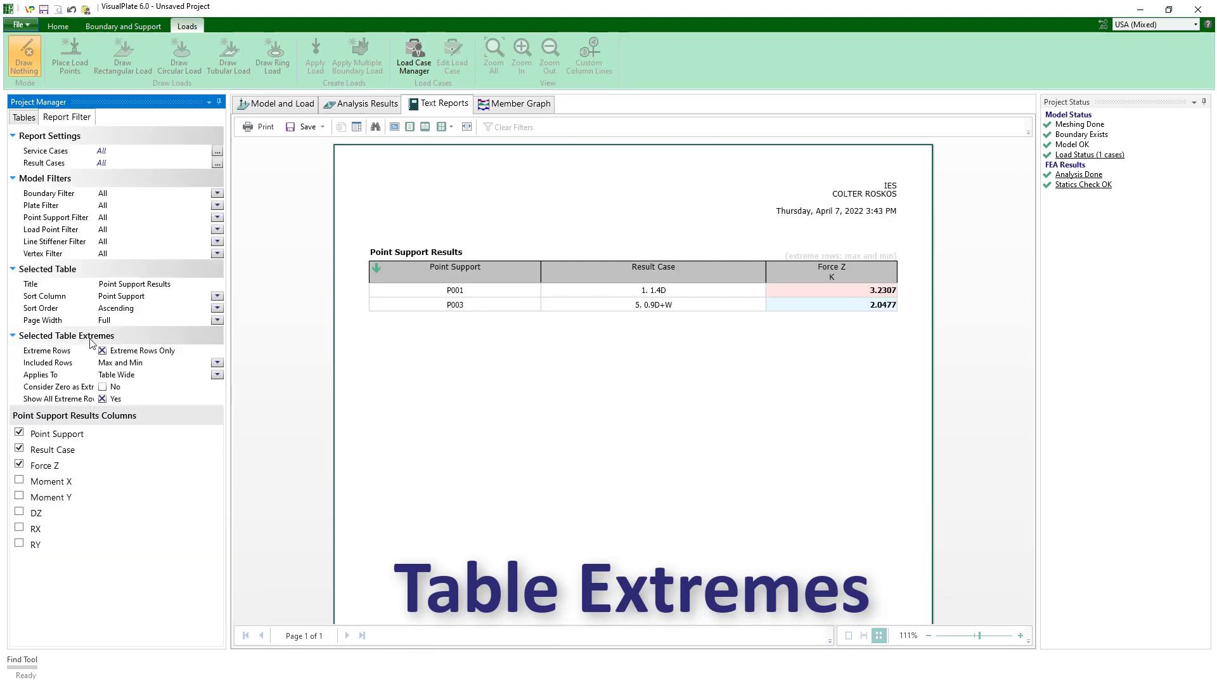
{"action": "left_click", "coordinate": [214, 363]}
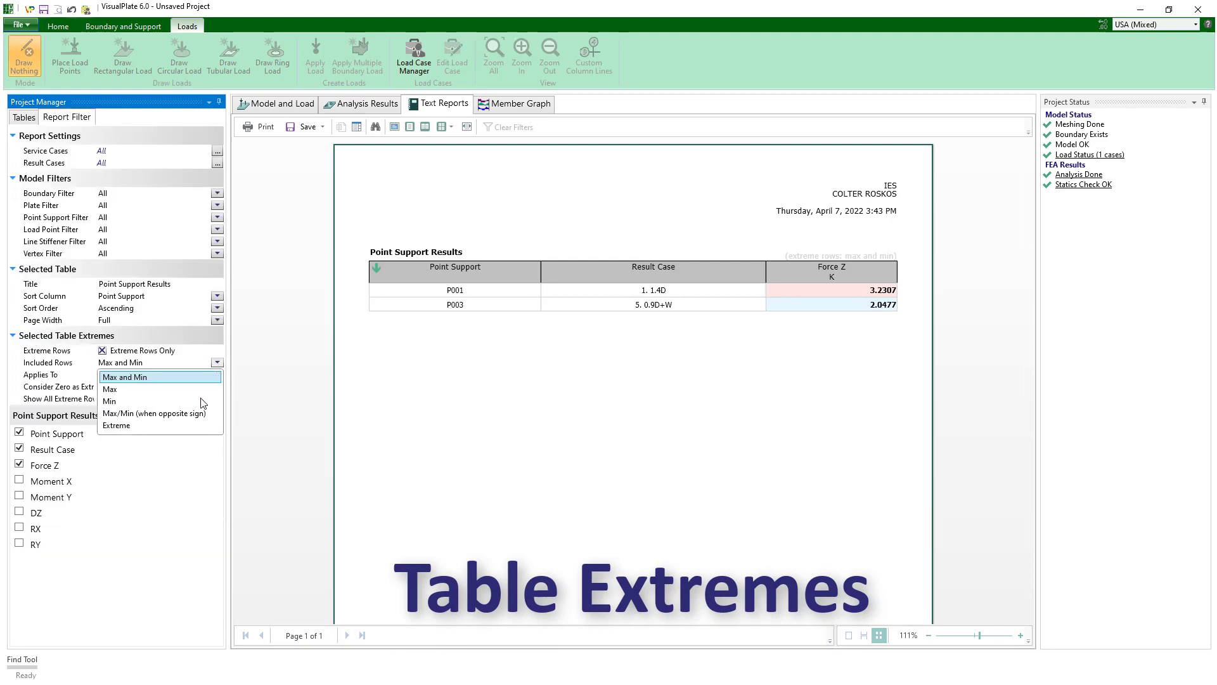
{"action": "left_click", "coordinate": [162, 423]}
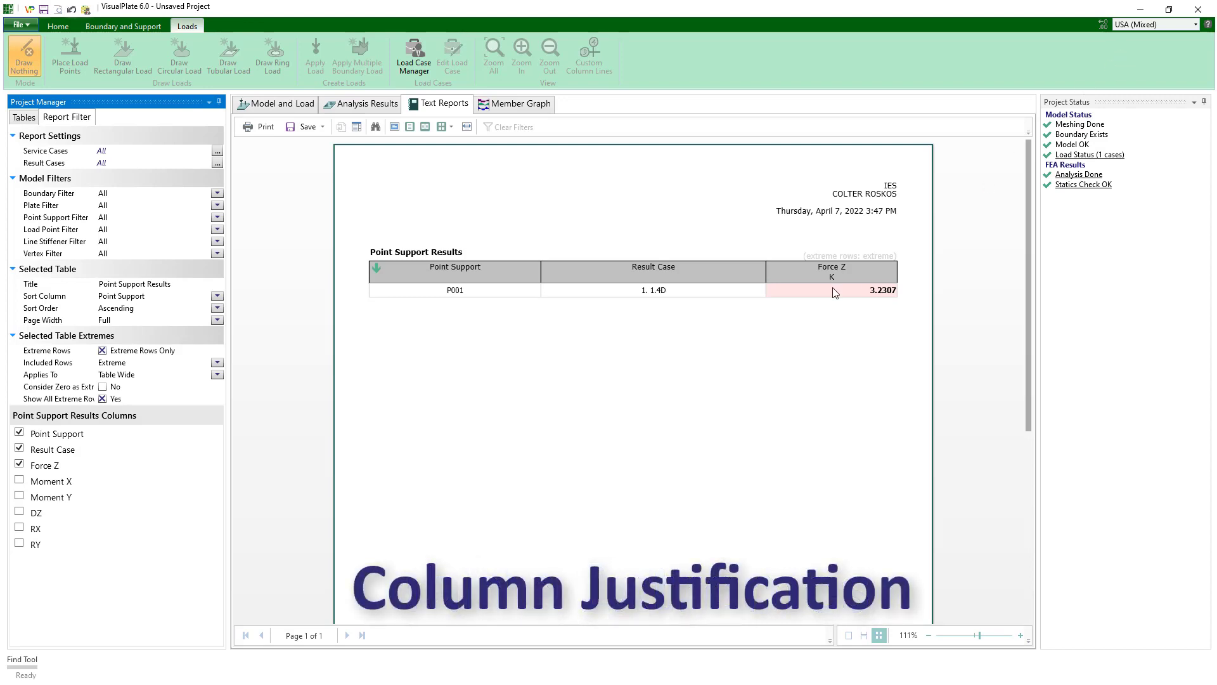
Step: Center-justify the Force Z column of the Point Support Results table
{"action": "right_click", "coordinate": [835, 292]}
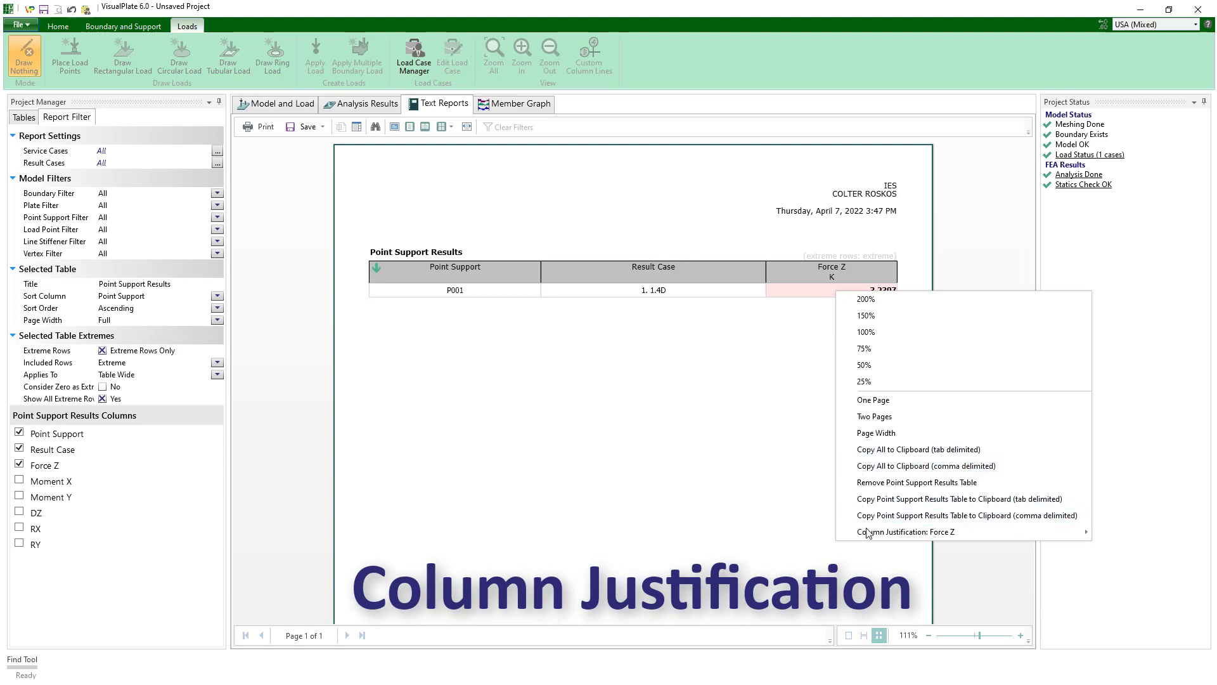
{"action": "mouse_move", "coordinate": [867, 532]}
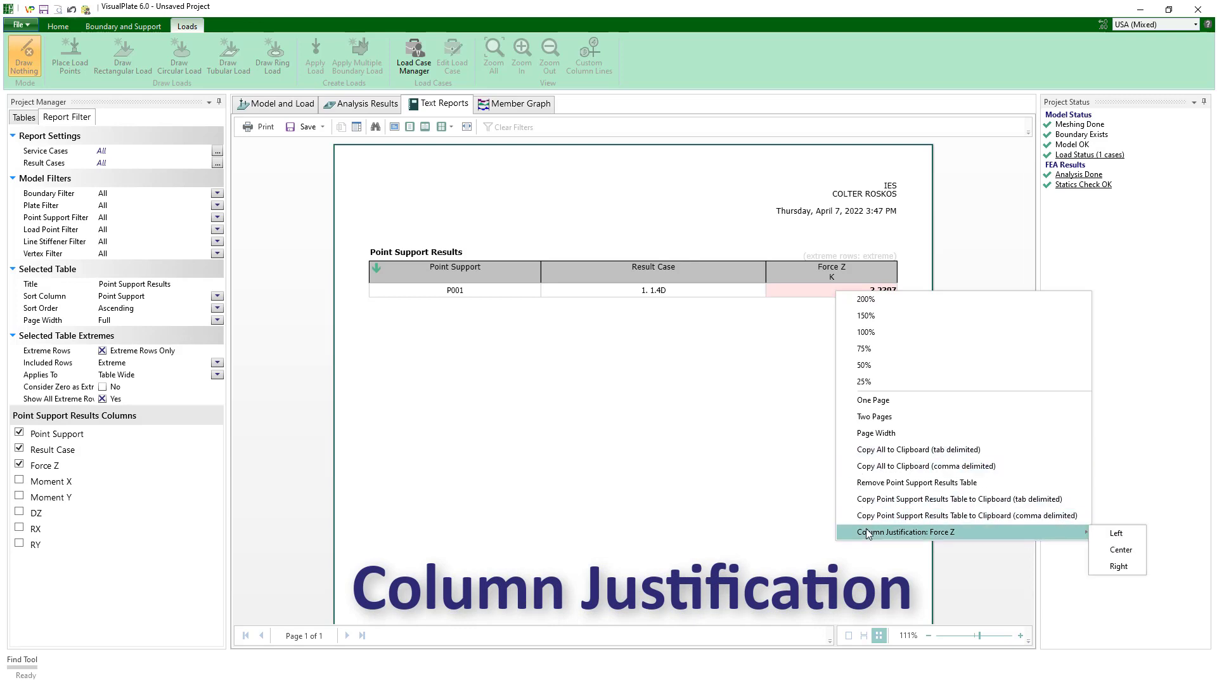
{"action": "left_click", "coordinate": [1116, 551]}
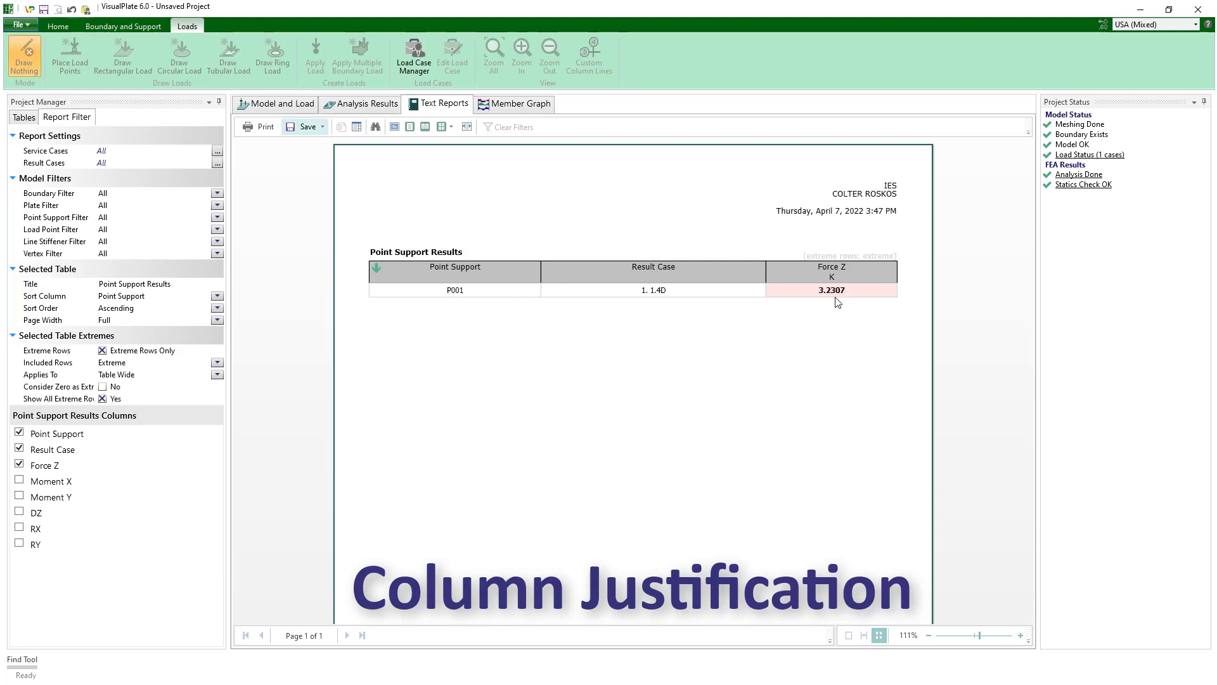
Step: Show the commands for the program's help, training and support resources
{"action": "left_click", "coordinate": [64, 29]}
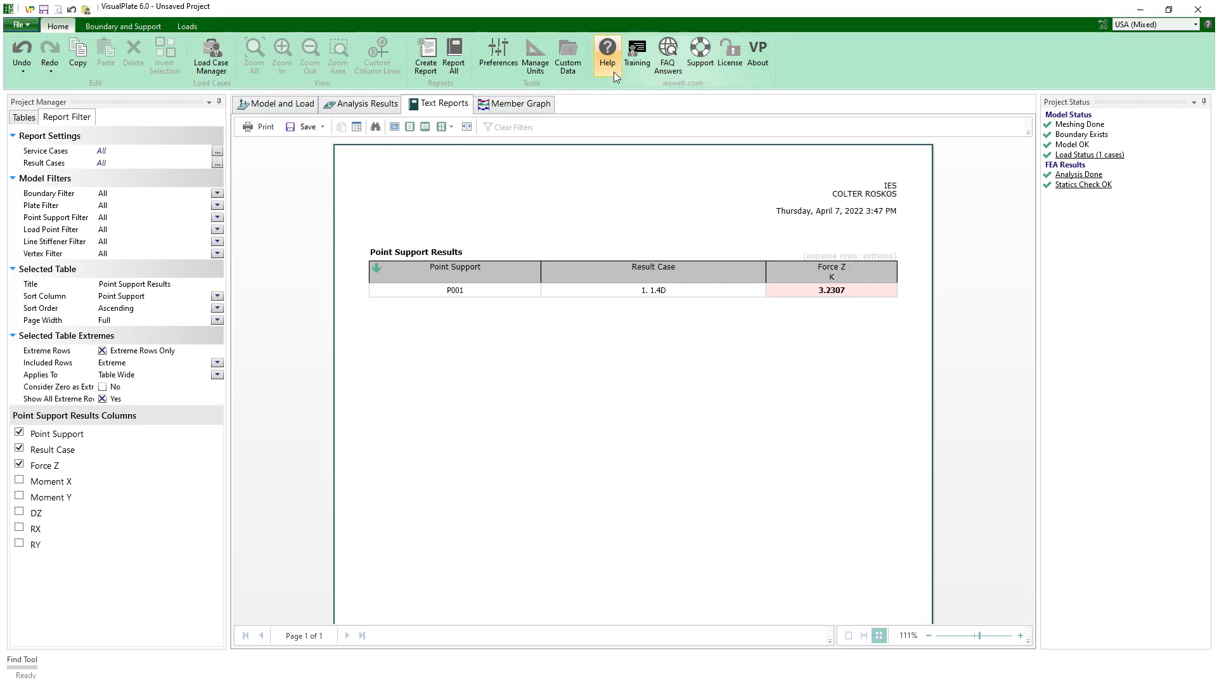